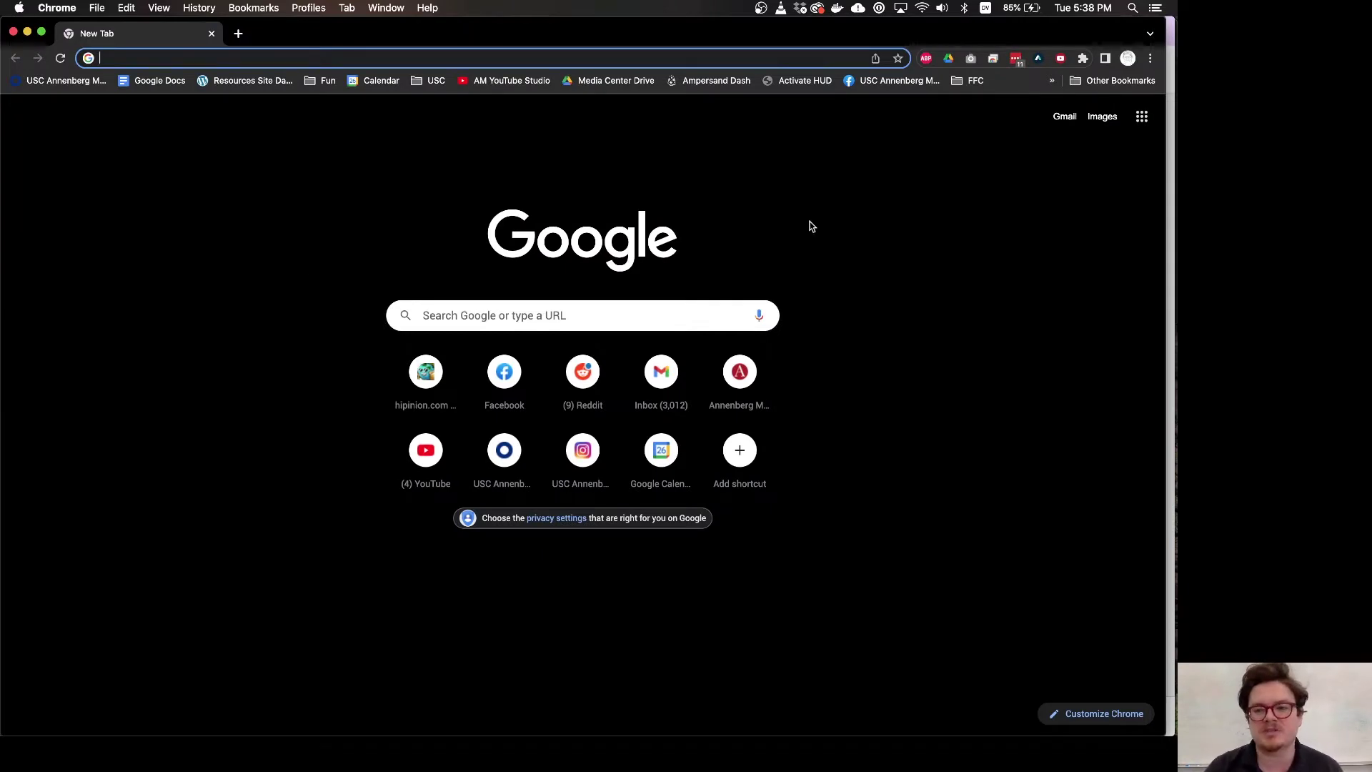
# Show the Currently watching popup and browse its four saved videos, with resume times like 11:11 and 10:46
pyautogui.click(1061, 59)
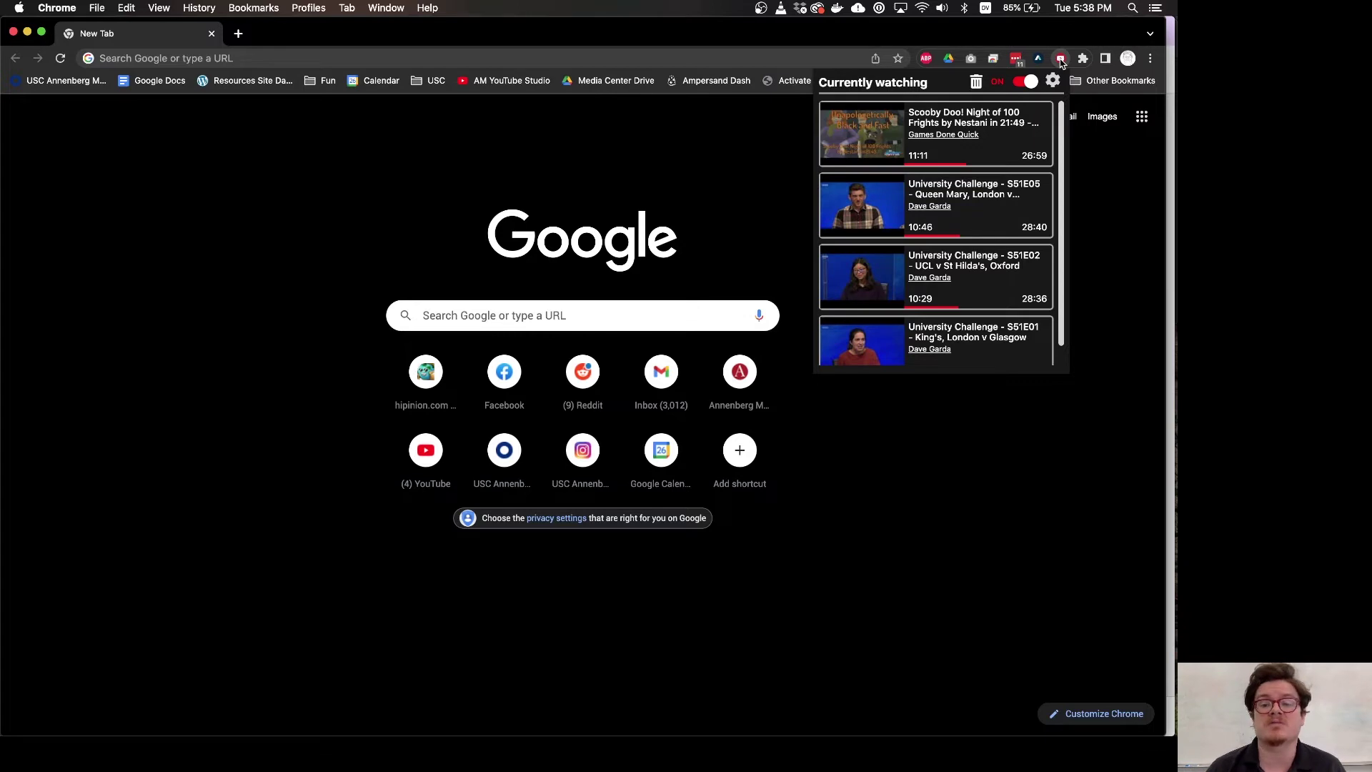
pyautogui.scroll(-1, 1032, 184)
pyautogui.scroll(1, 1032, 184)
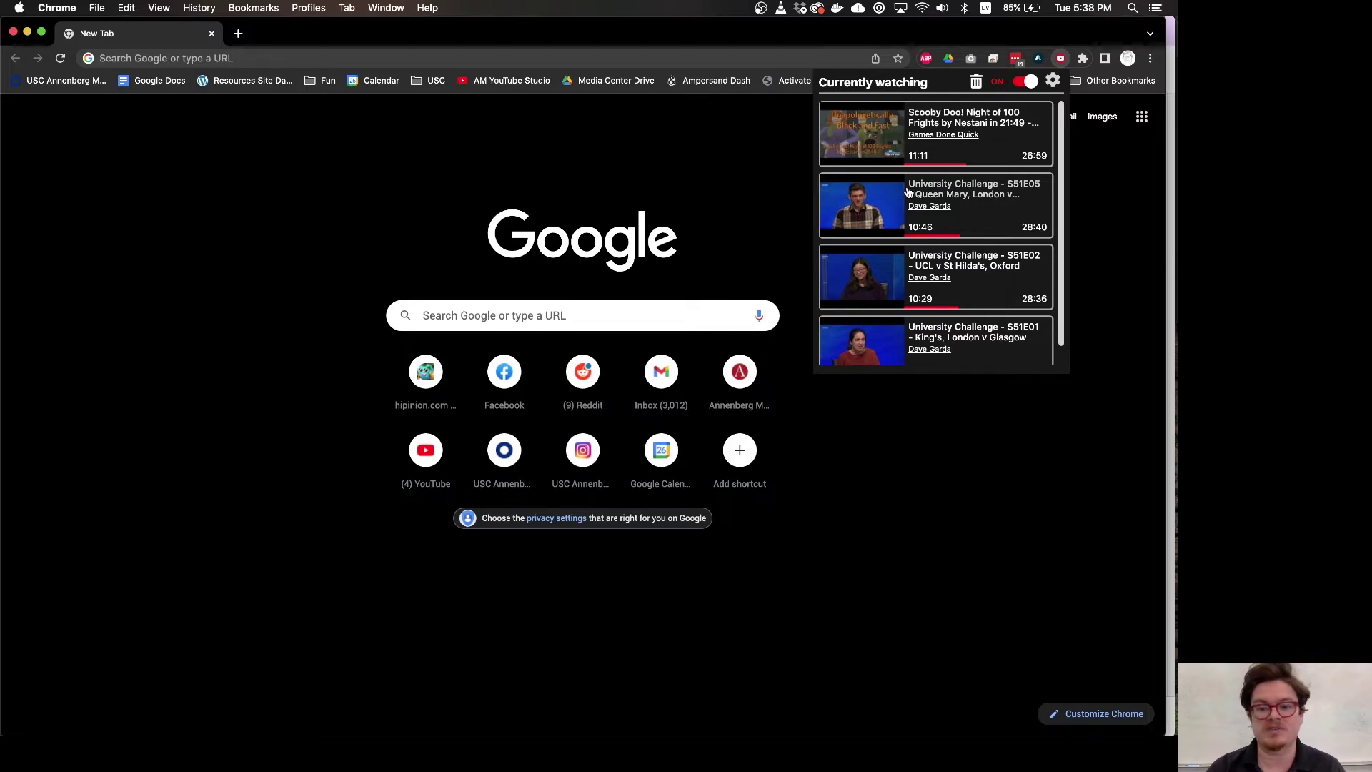
pyautogui.scroll(-1, 884, 262)
pyautogui.scroll(1, 885, 263)
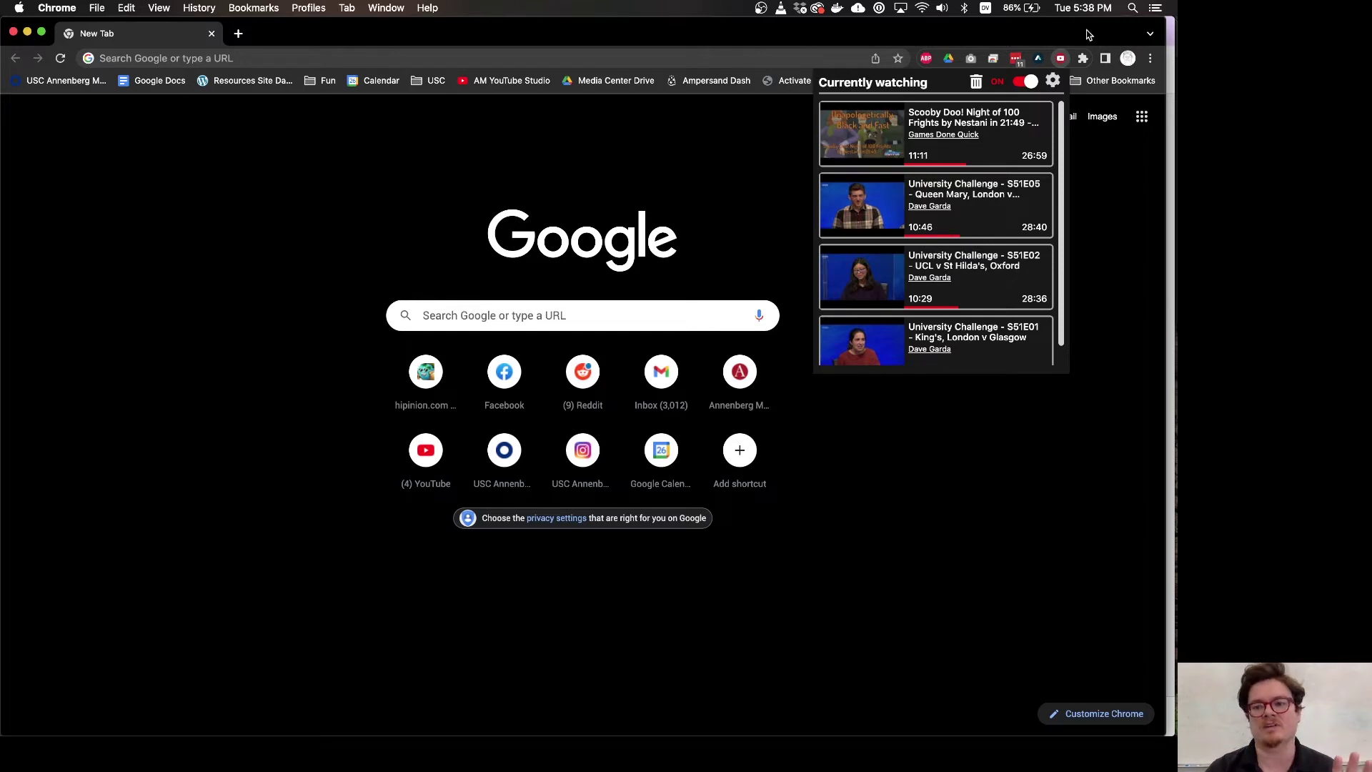
pyautogui.click(1061, 58)
pyautogui.click(1061, 58)
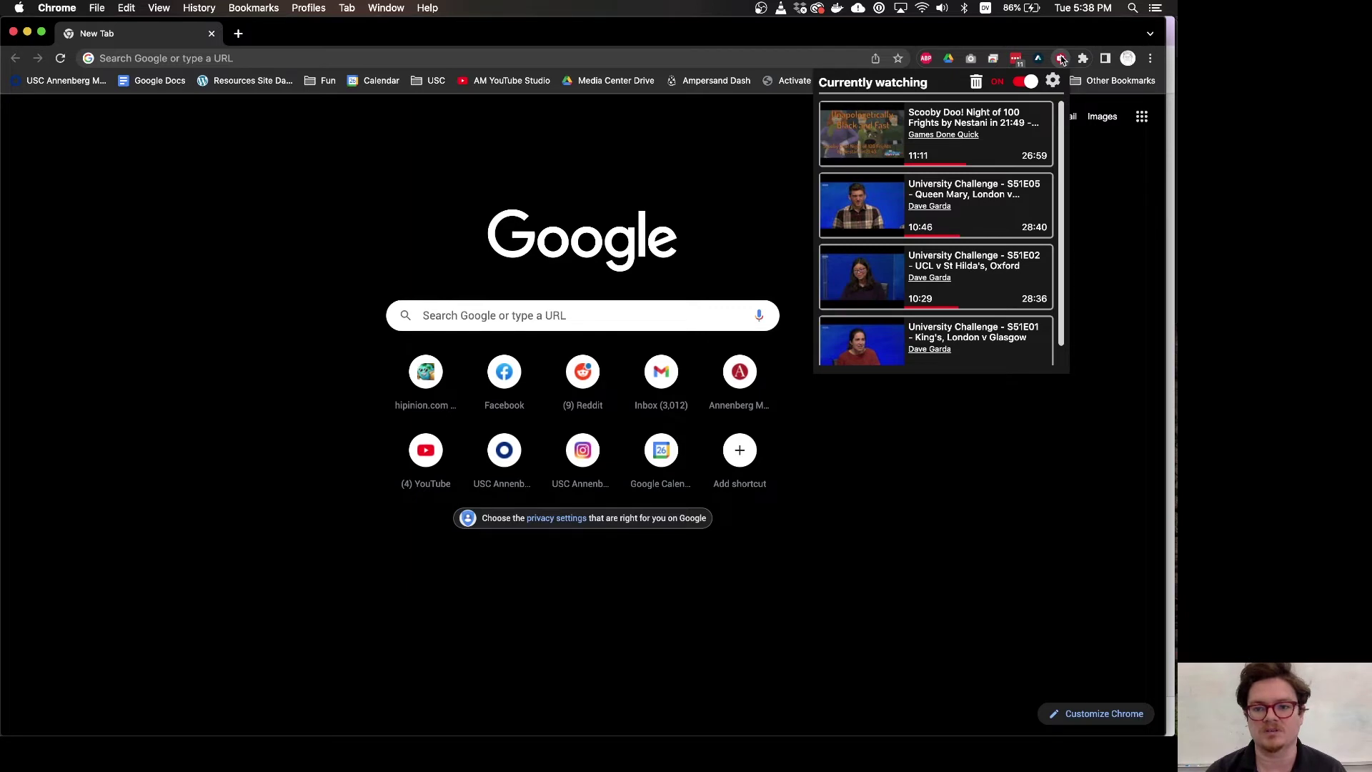
# Install YouTube Easy Resume from its Chrome Web Store page and dismiss the confirmation notice
pyautogui.click(1061, 57)
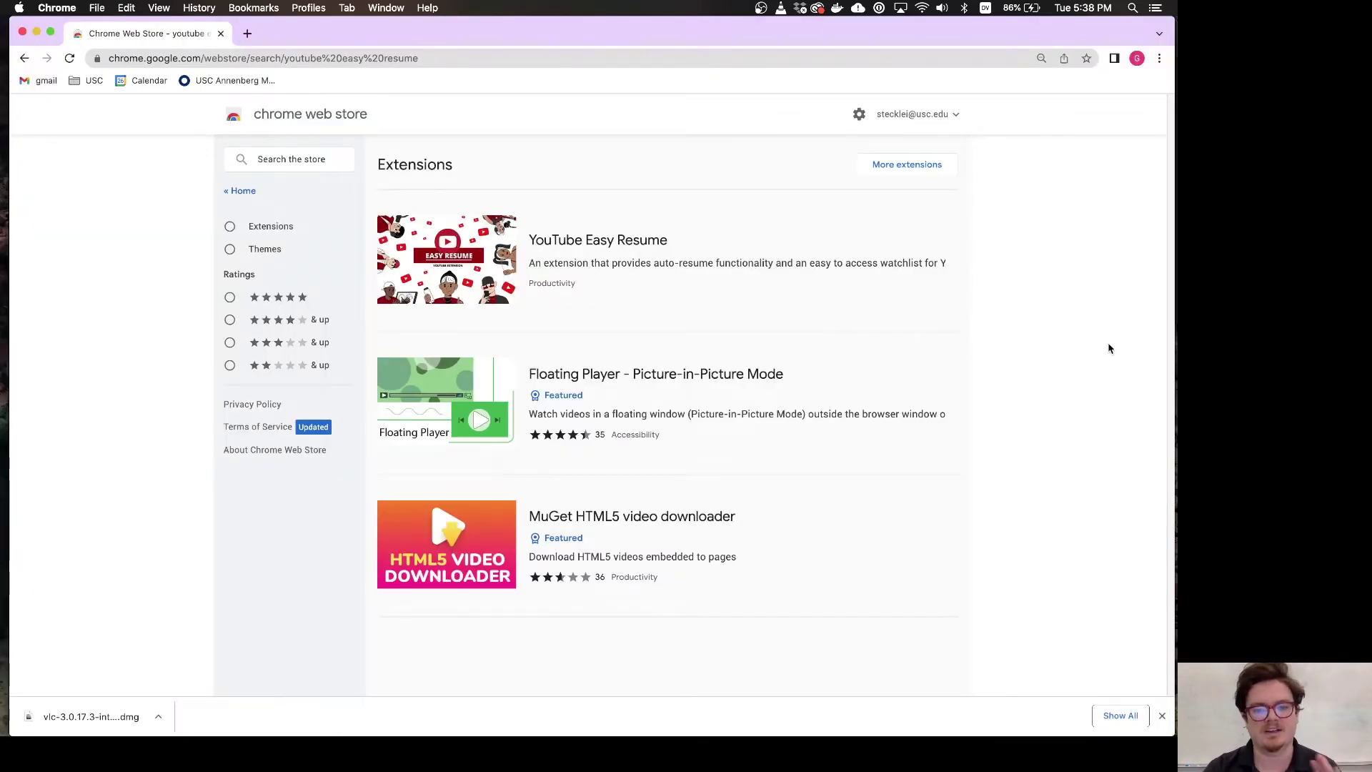
pyautogui.click(604, 252)
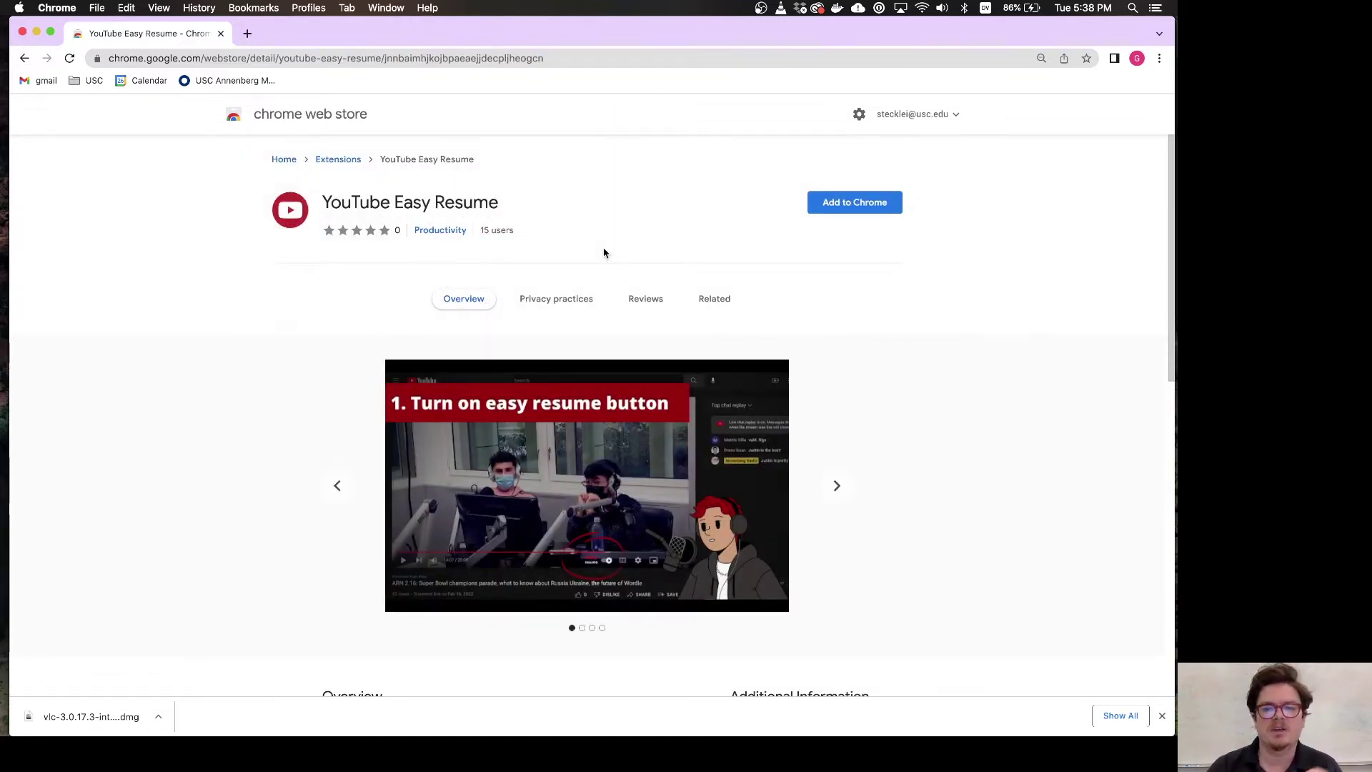
pyautogui.click(856, 207)
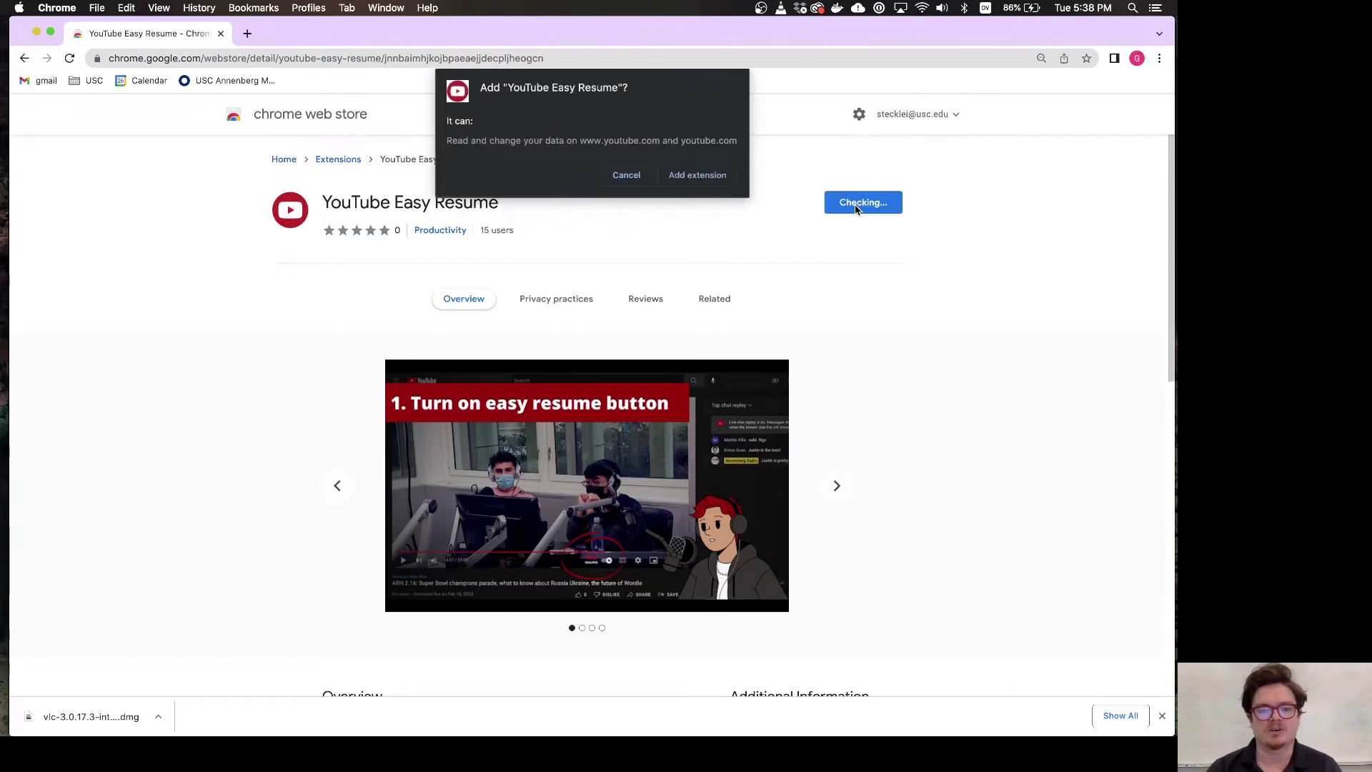
pyautogui.click(690, 175)
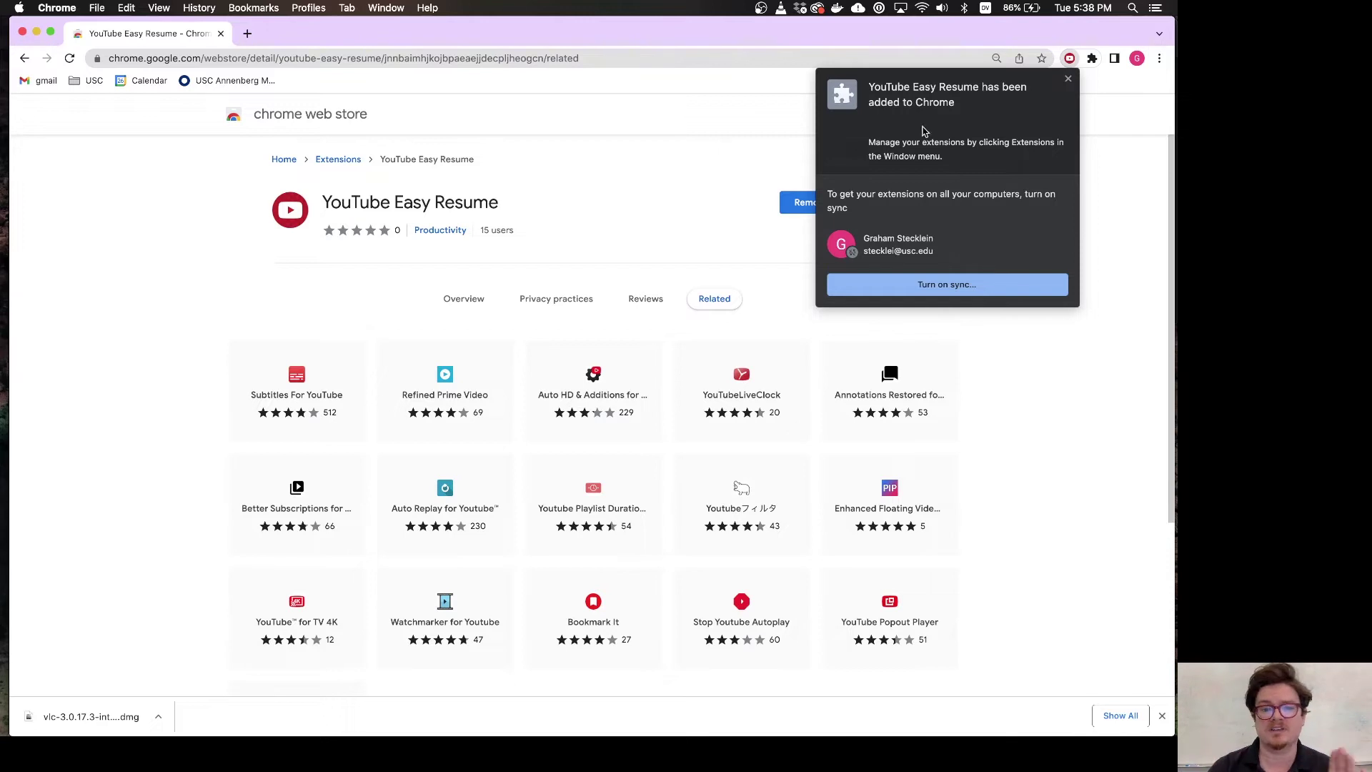
pyautogui.click(1068, 81)
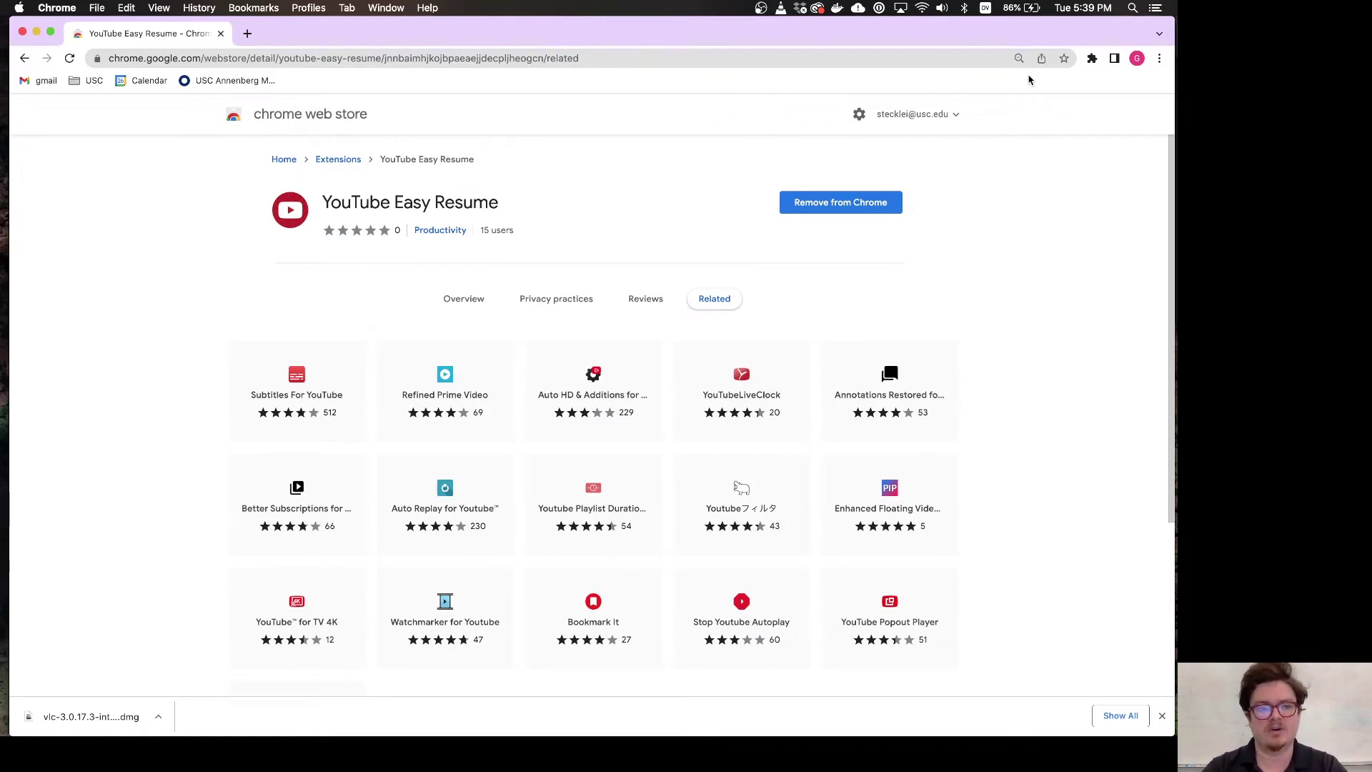
# Restart Chrome, pin YouTube Easy Resume to the toolbar, and view its empty Currently watching list
pyautogui.press('super+q')
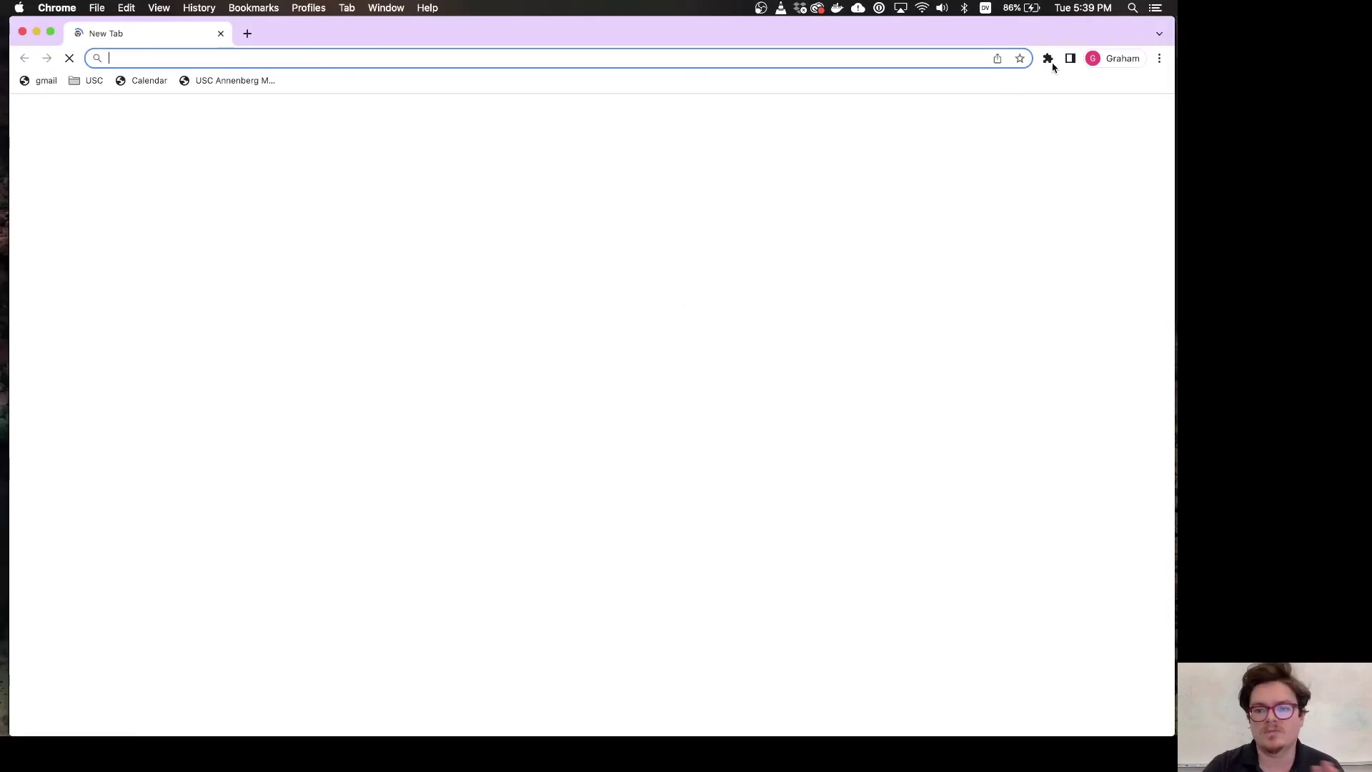
pyautogui.click(1092, 60)
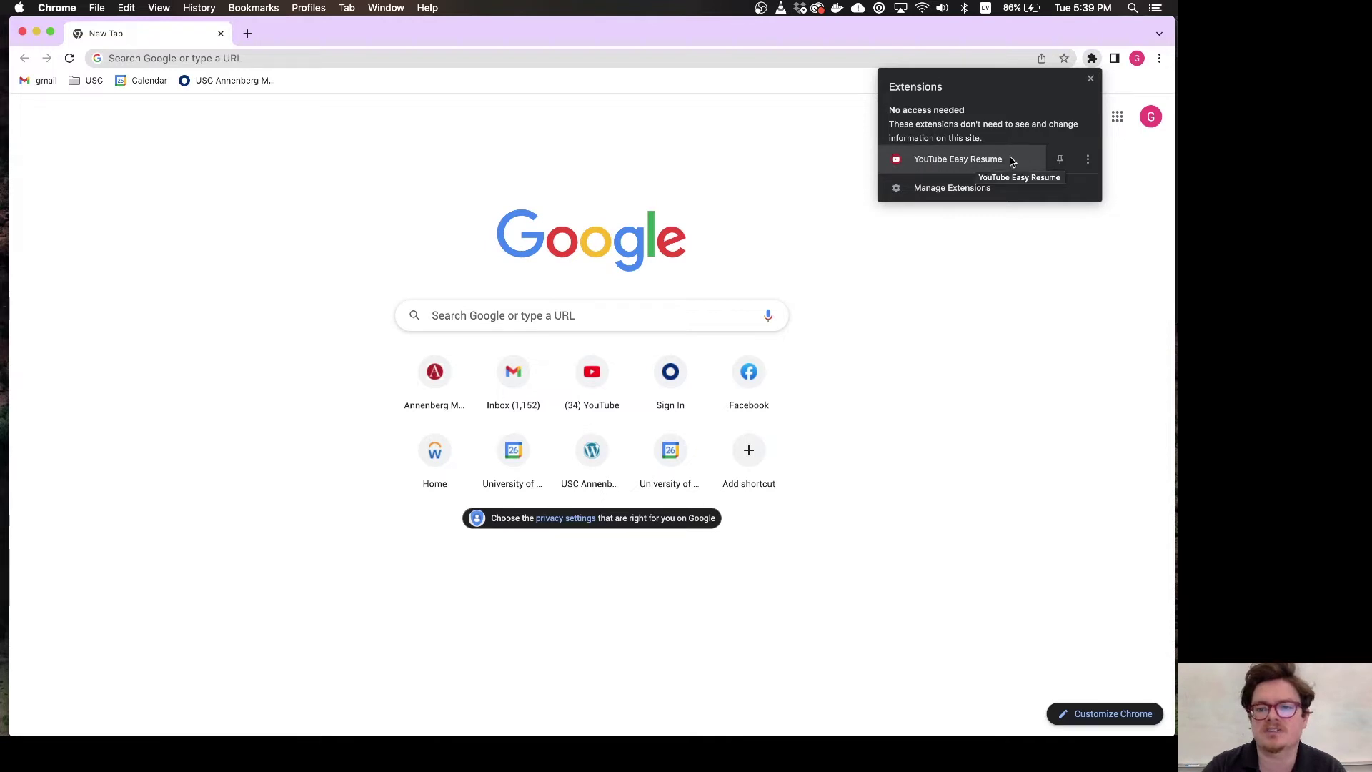
pyautogui.click(1060, 160)
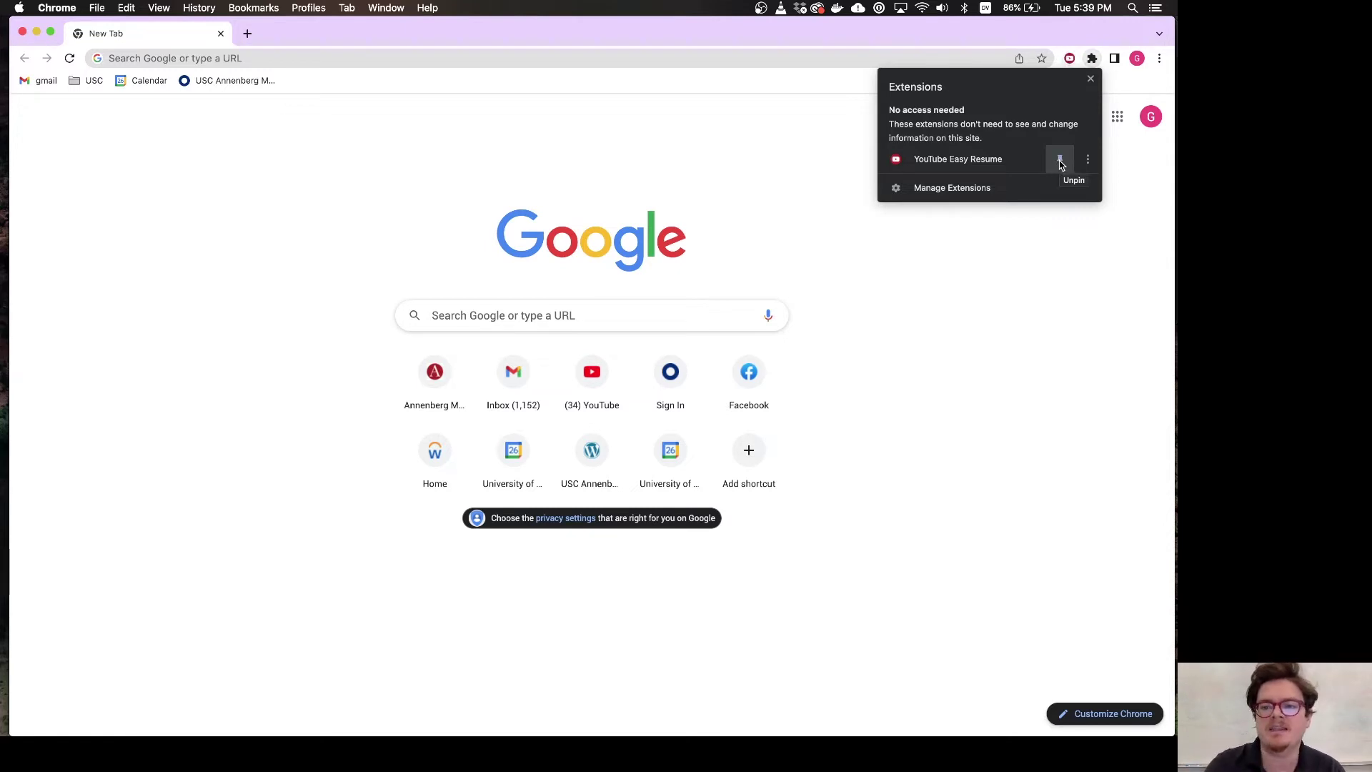
pyautogui.click(782, 158)
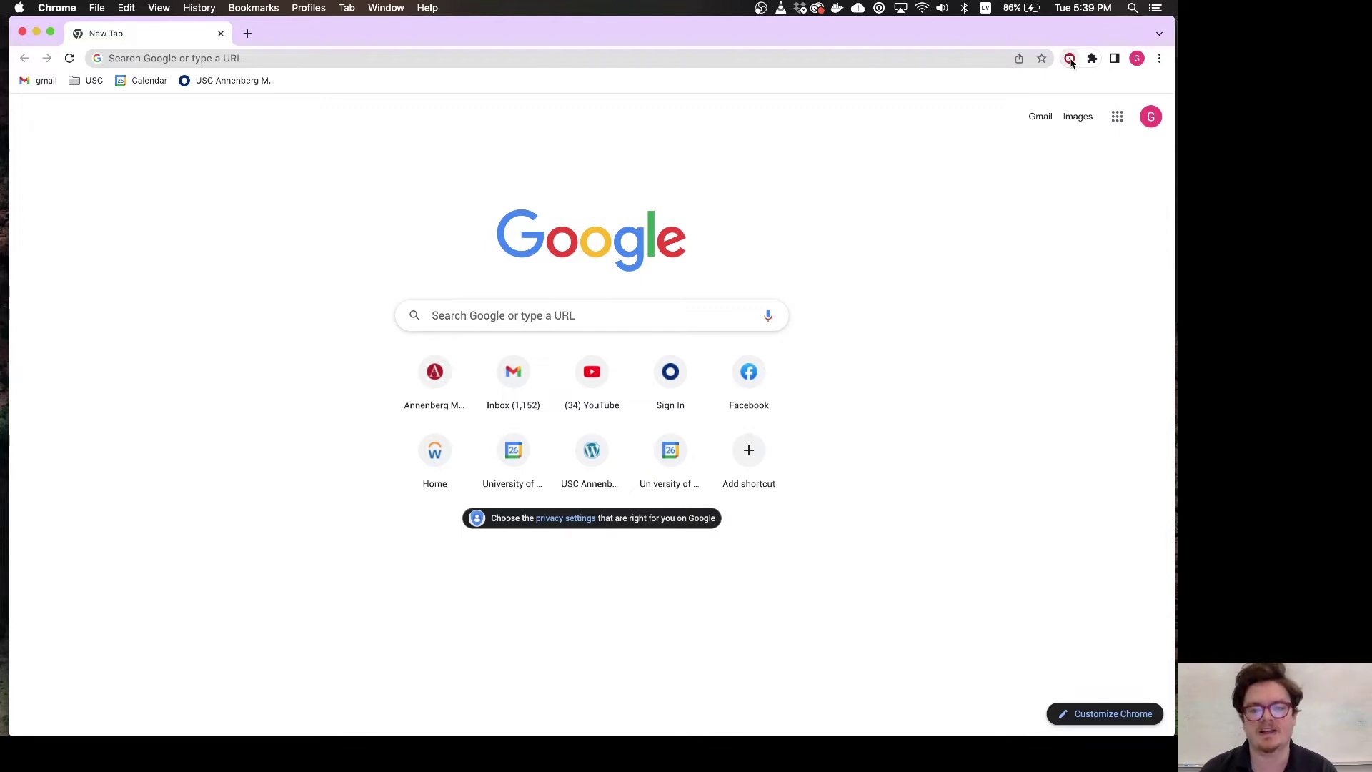
pyautogui.click(1069, 60)
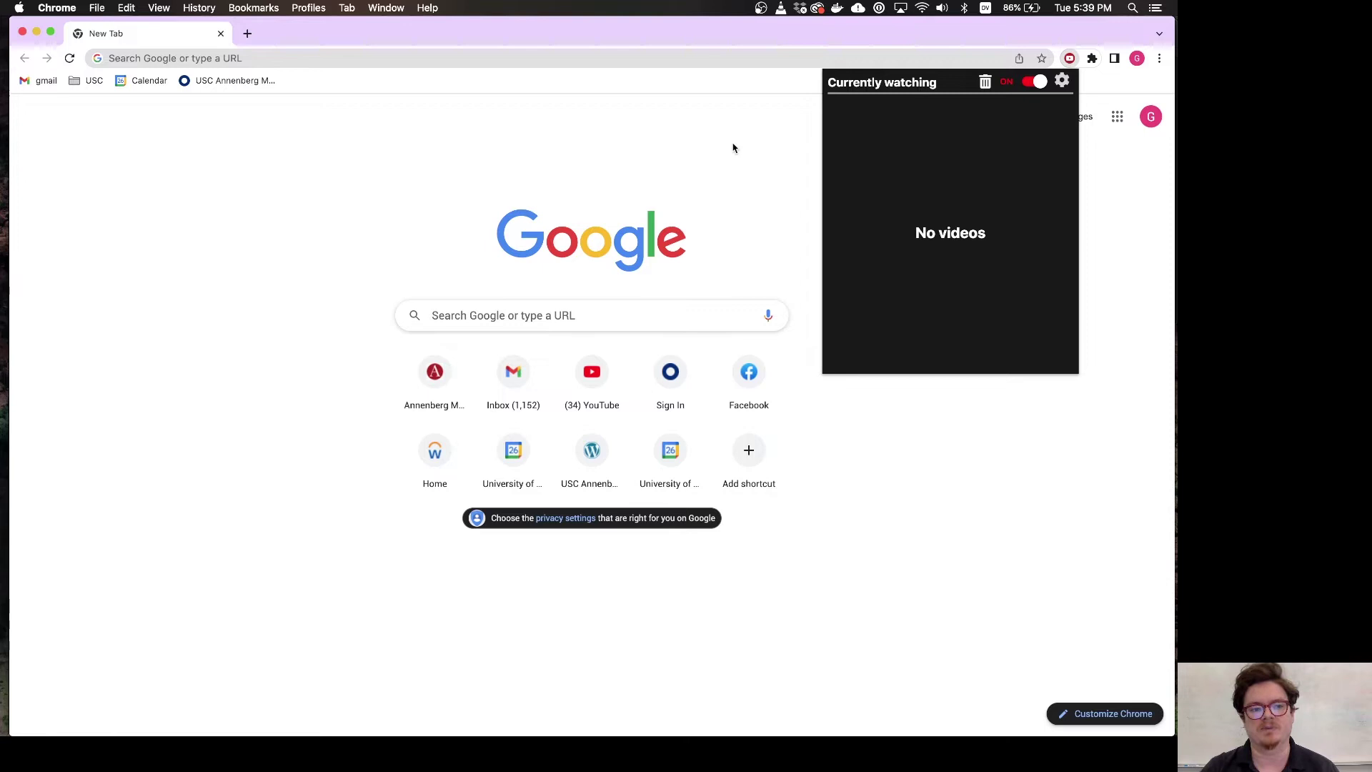
# Play the ARN 4.26 climate change episode on youtube.com, muted and skipped ahead to about 9:03
pyautogui.write('you')
pyautogui.press('Return')
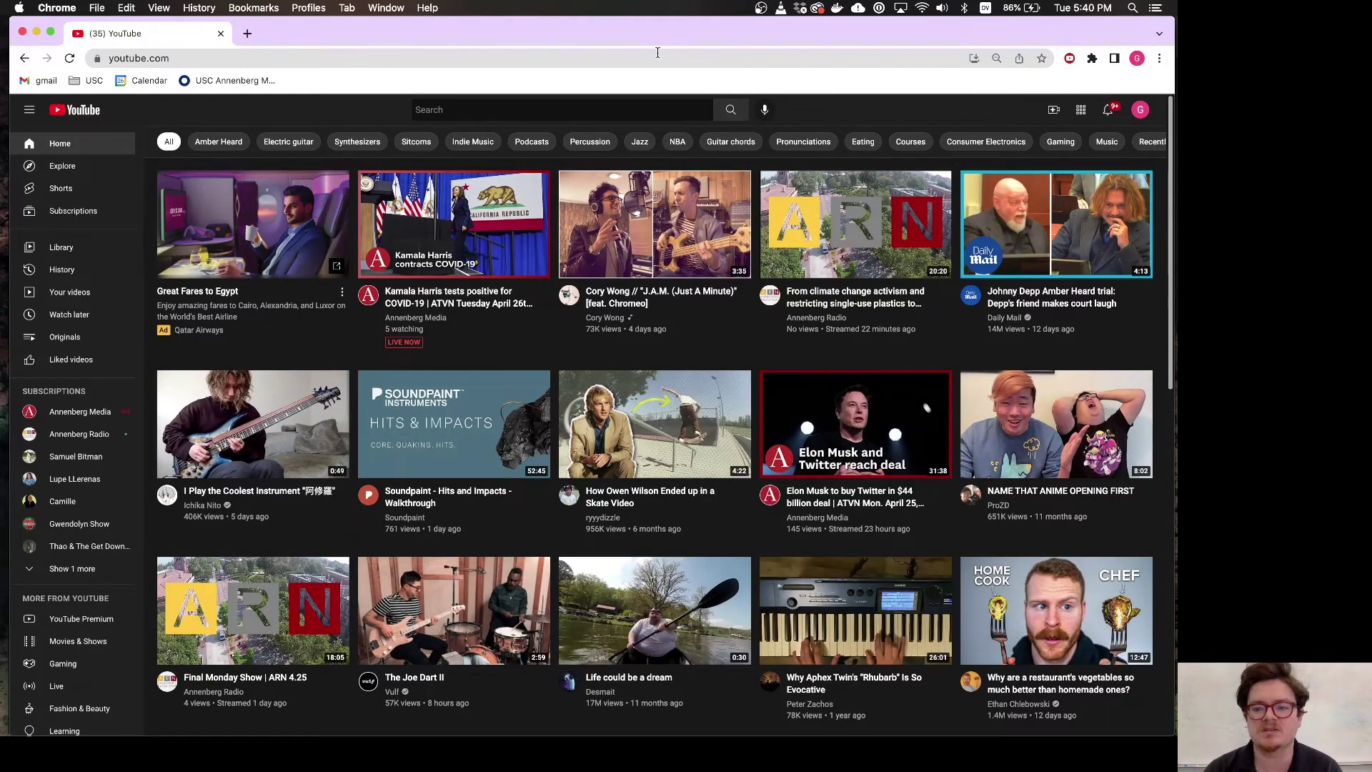
pyautogui.click(801, 221)
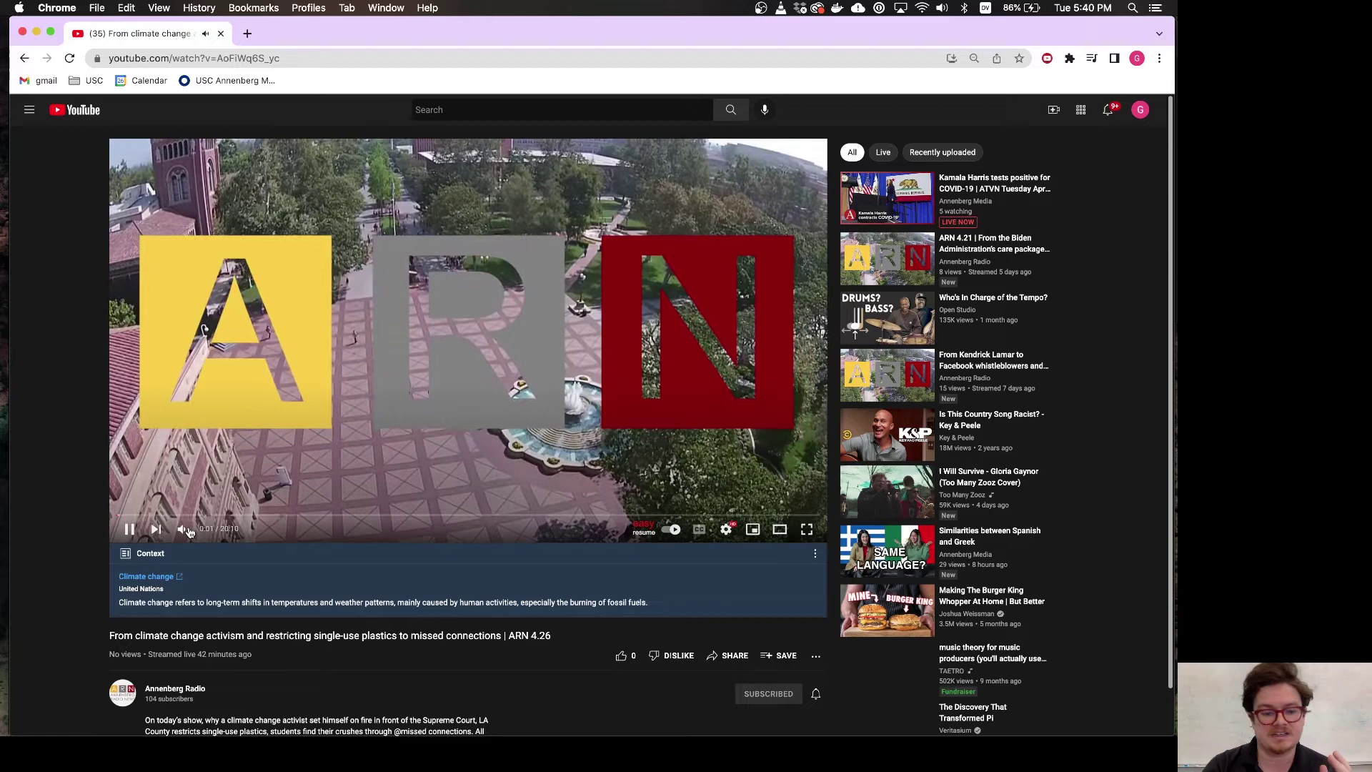
pyautogui.click(183, 534)
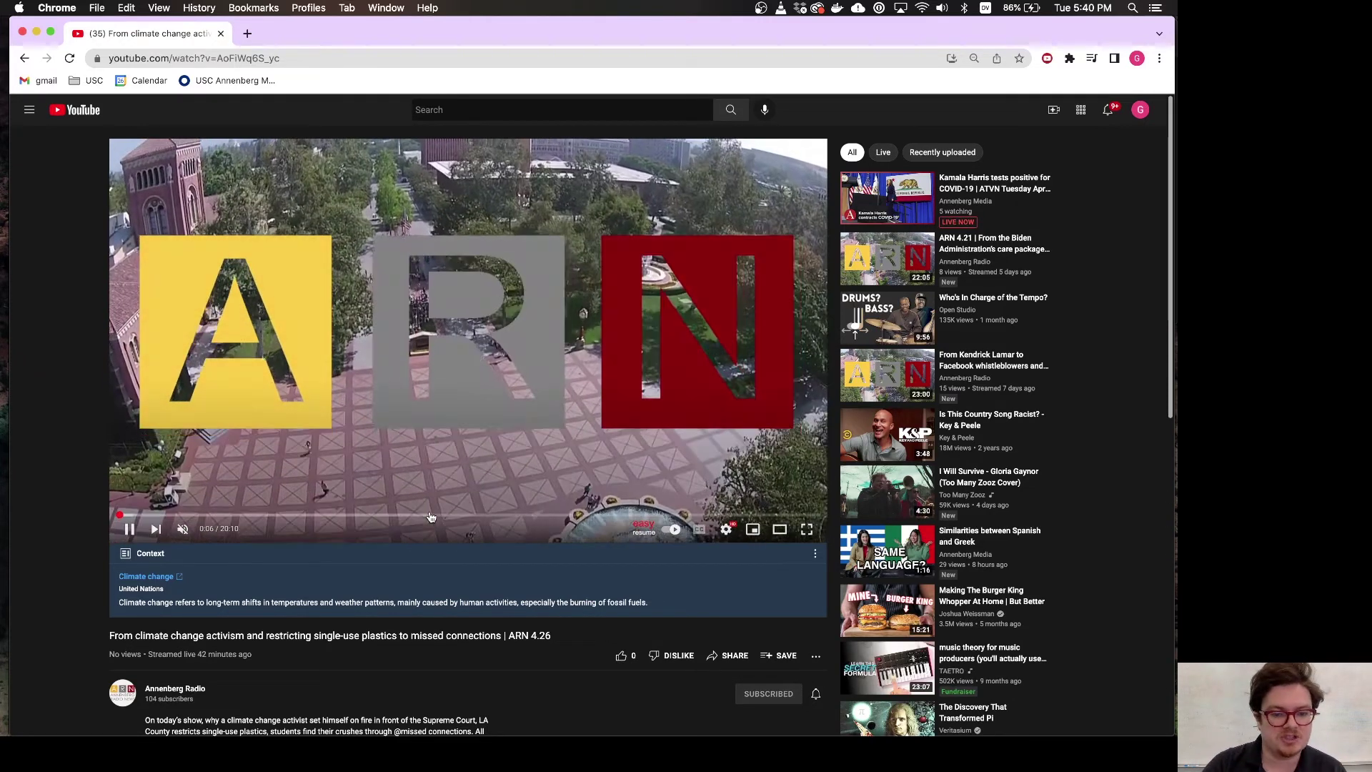
pyautogui.click(431, 516)
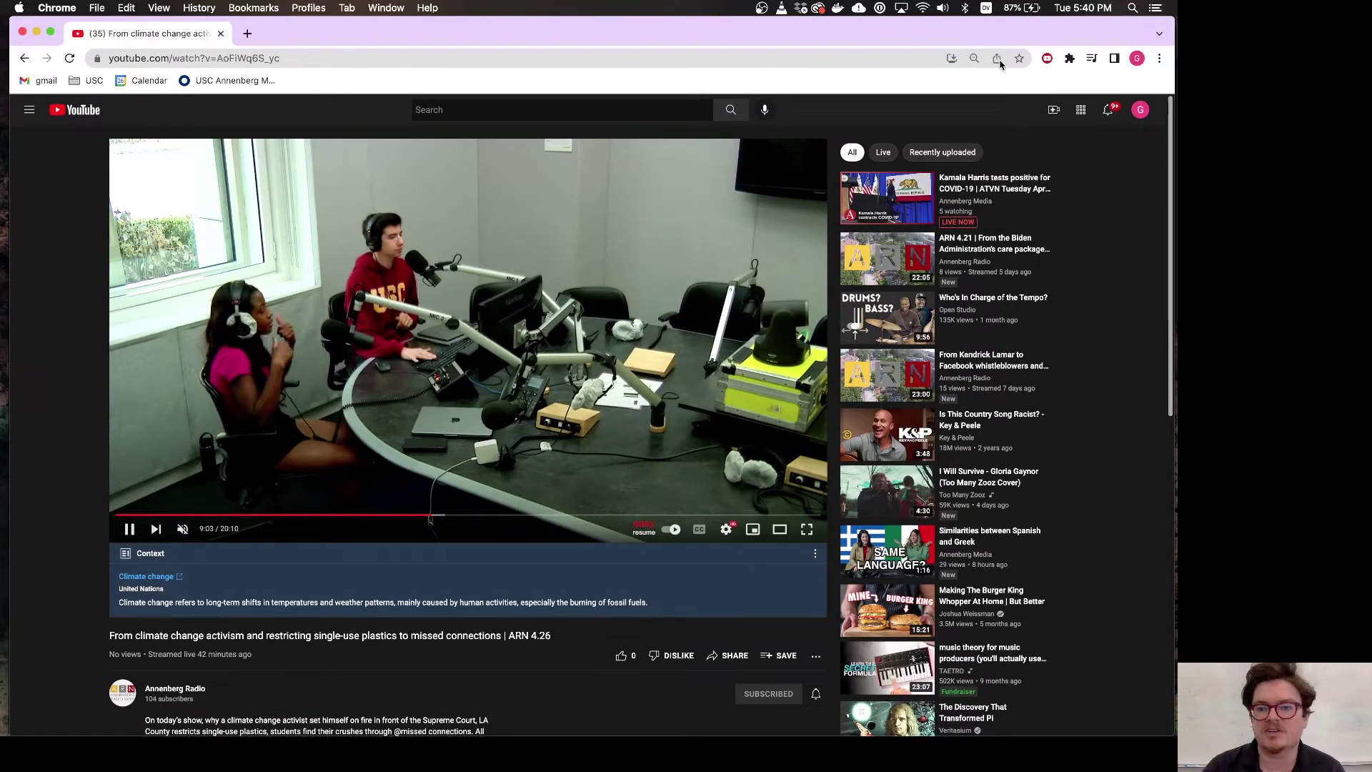
# Pause the ARN video at 9:13 and bring up the Easy Resume watch list
pyautogui.click(1048, 60)
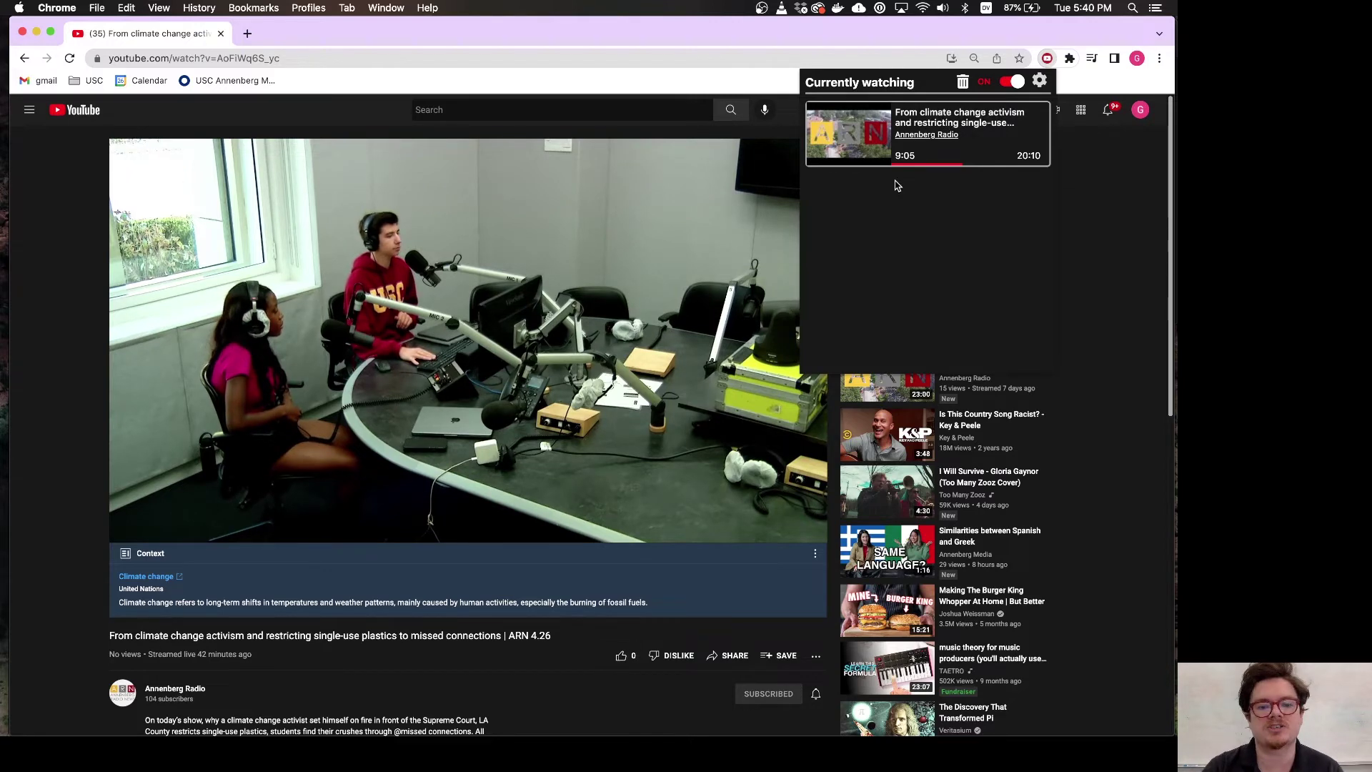
pyautogui.click(607, 322)
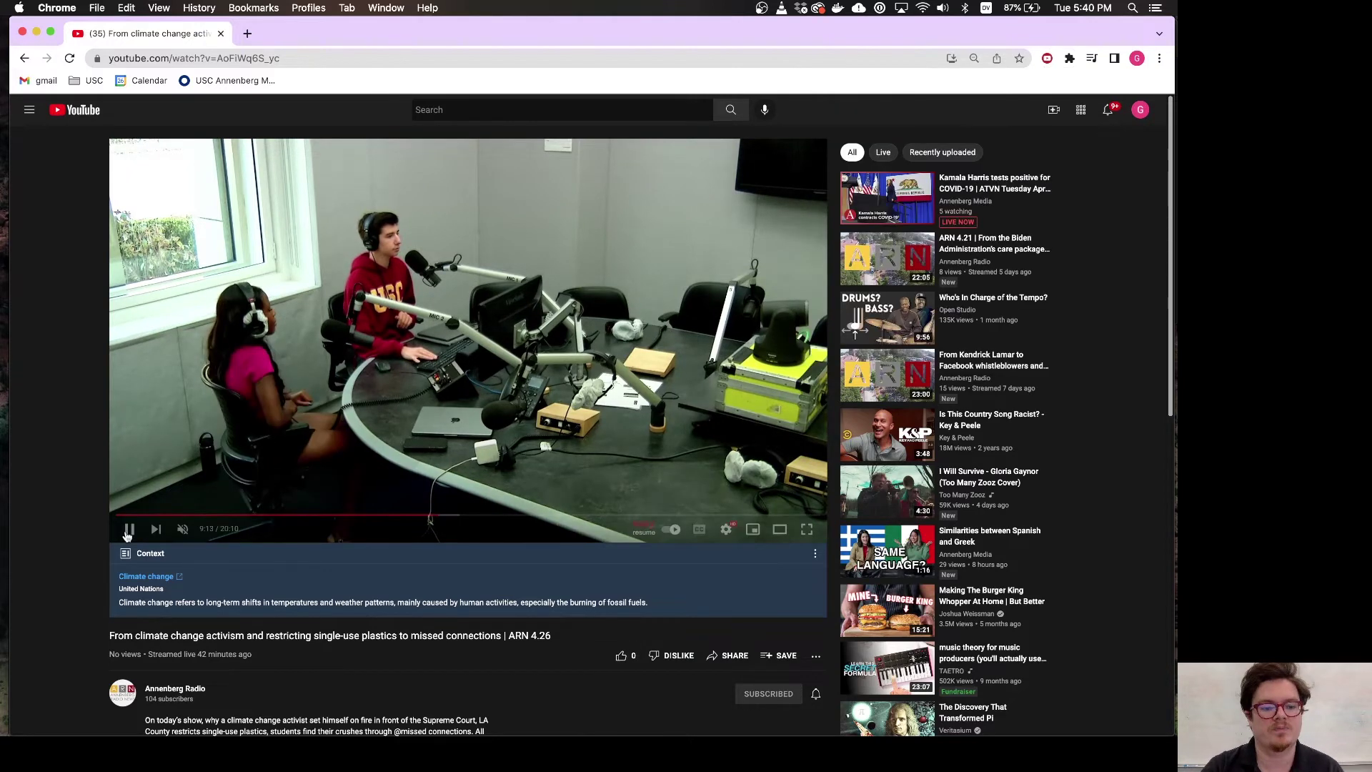
pyautogui.click(1046, 59)
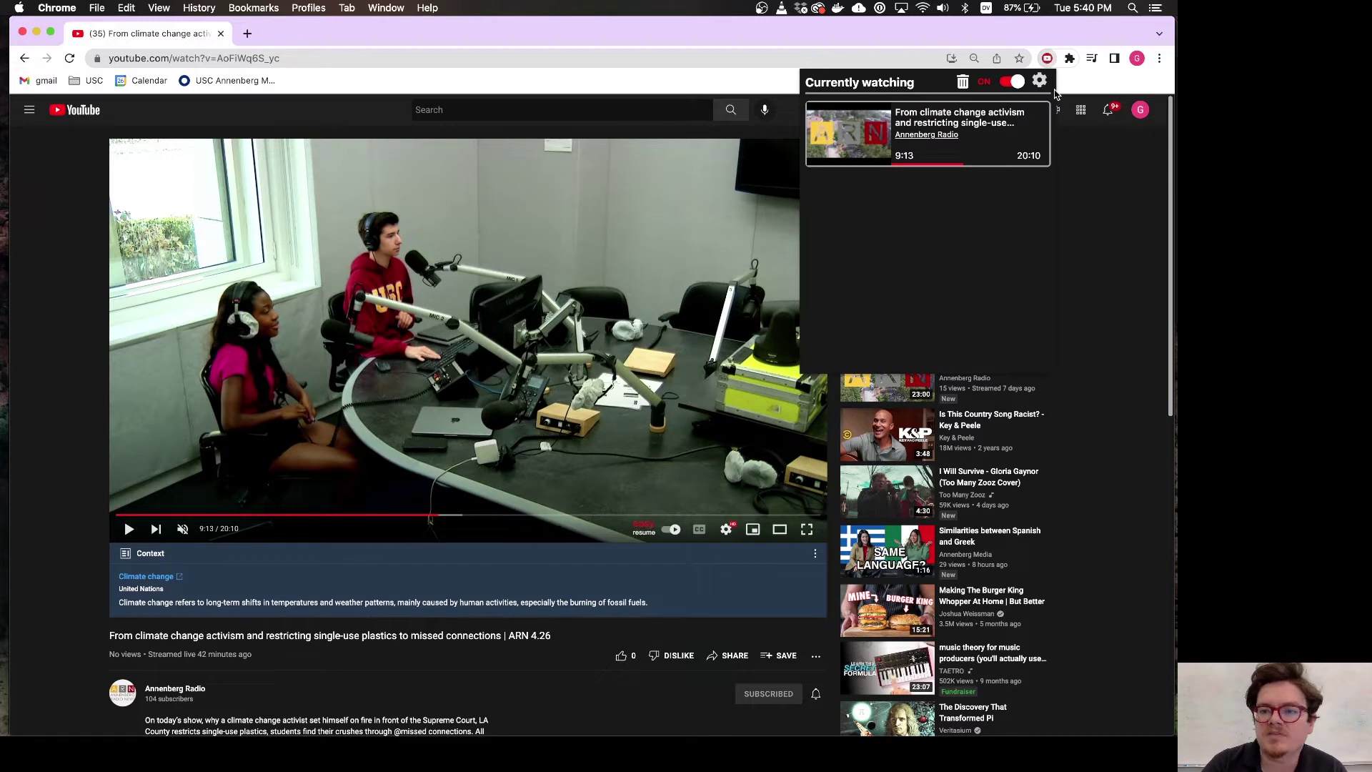
# Change 'Automatically remove videos after' from 30 to 300 days and save the settings
pyautogui.click(1039, 83)
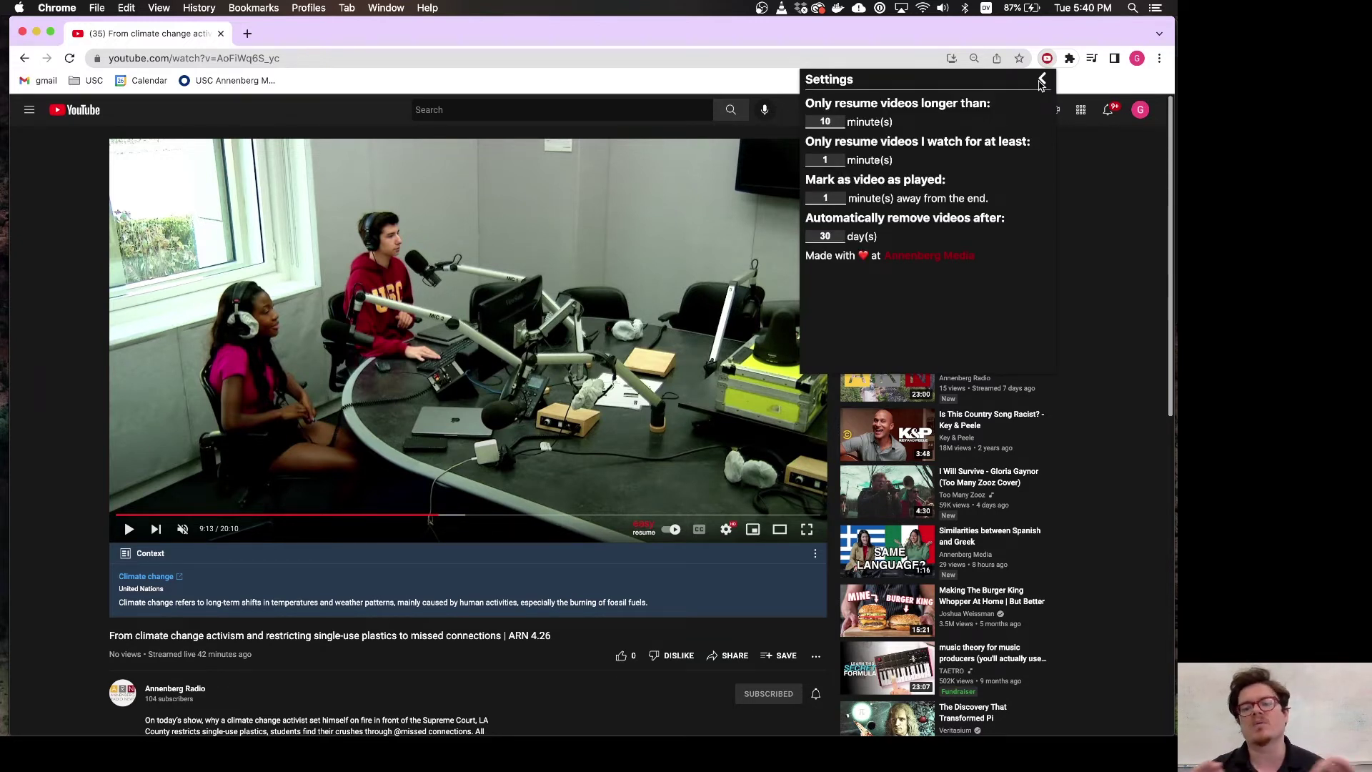
pyautogui.doubleClick(825, 235)
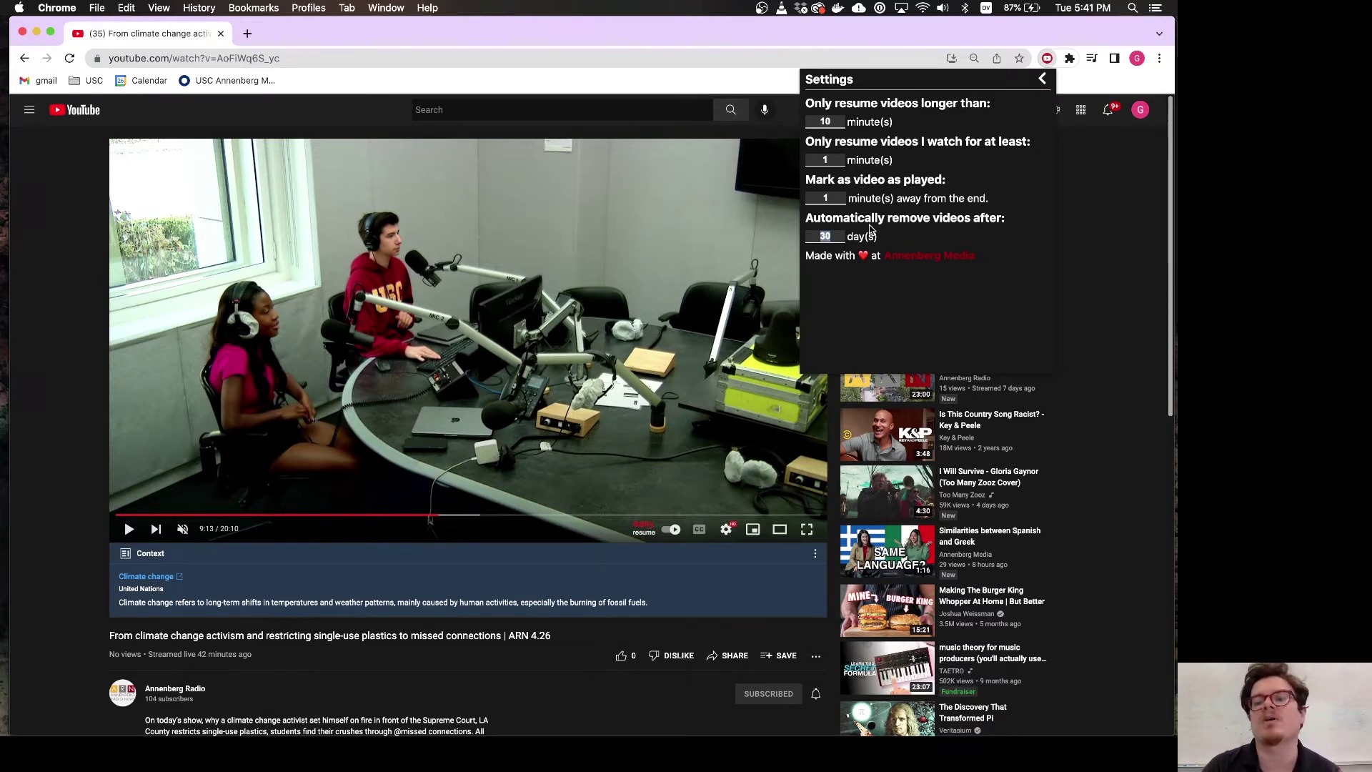
pyautogui.click(894, 227)
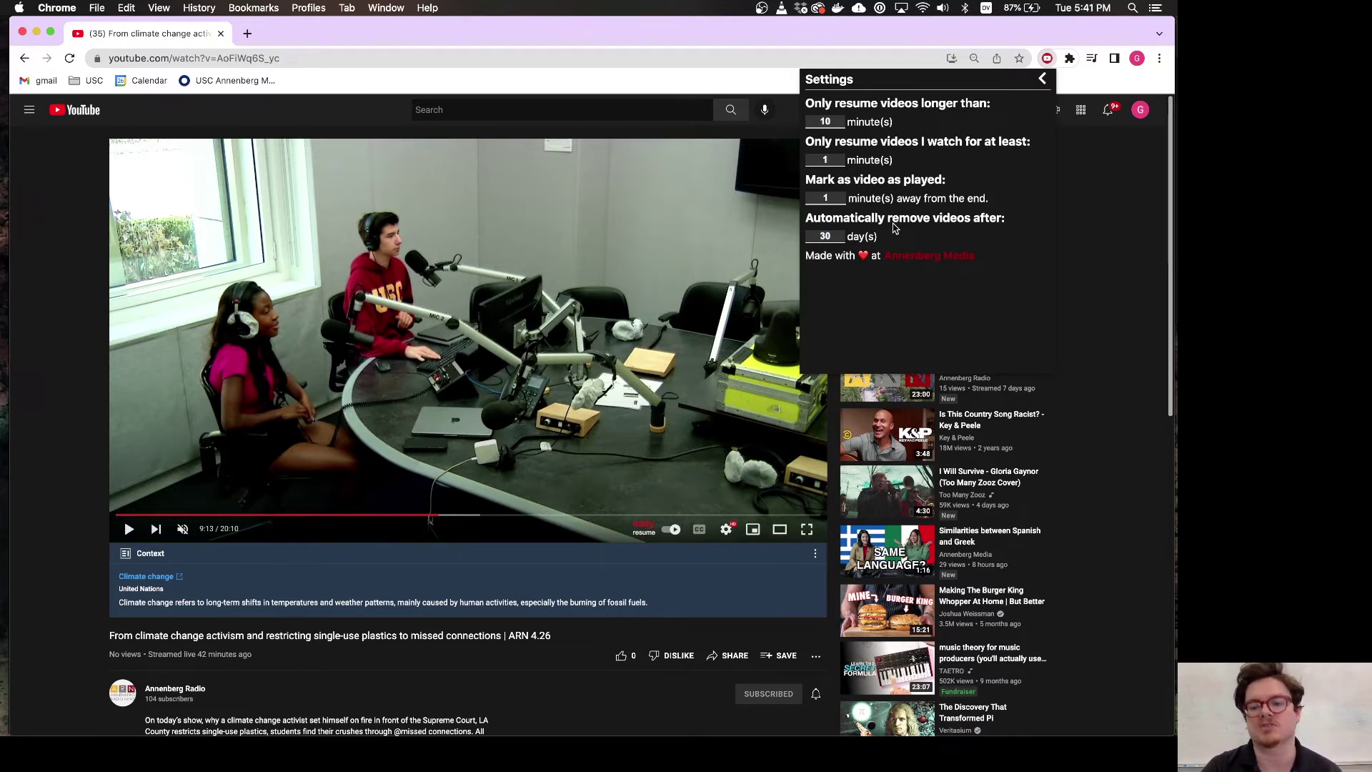
pyautogui.click(835, 236)
pyautogui.write('0')
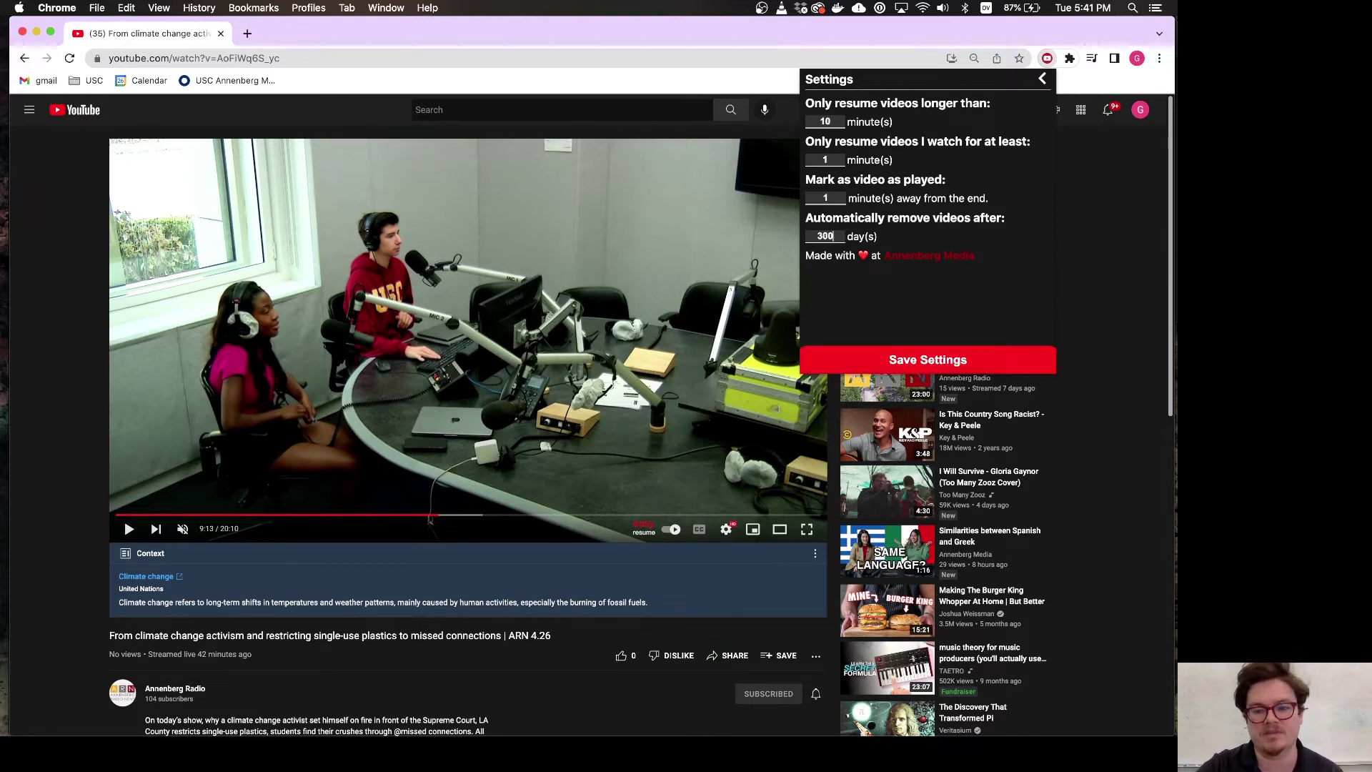
pyautogui.click(958, 360)
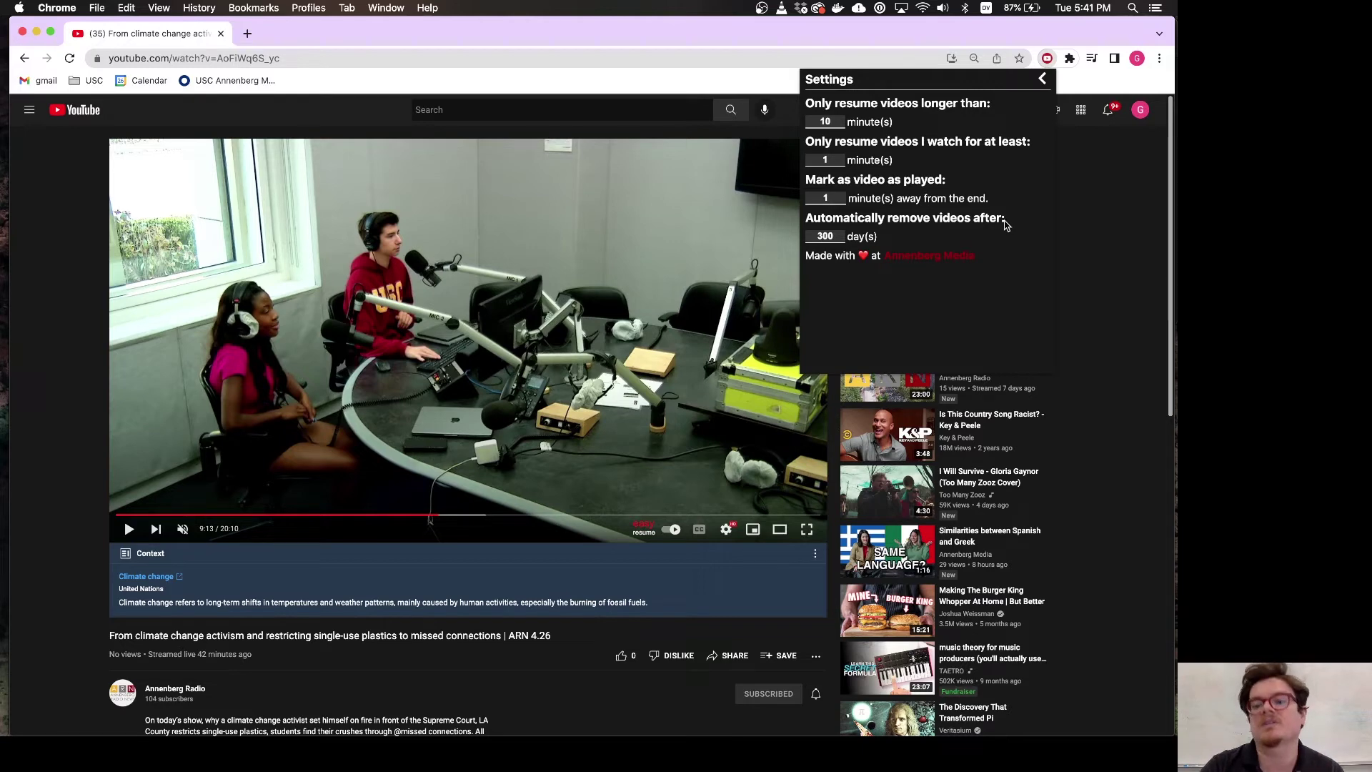
# Go to the Annenberg Media channel's uploaded videos in a new tab
pyautogui.click(930, 256)
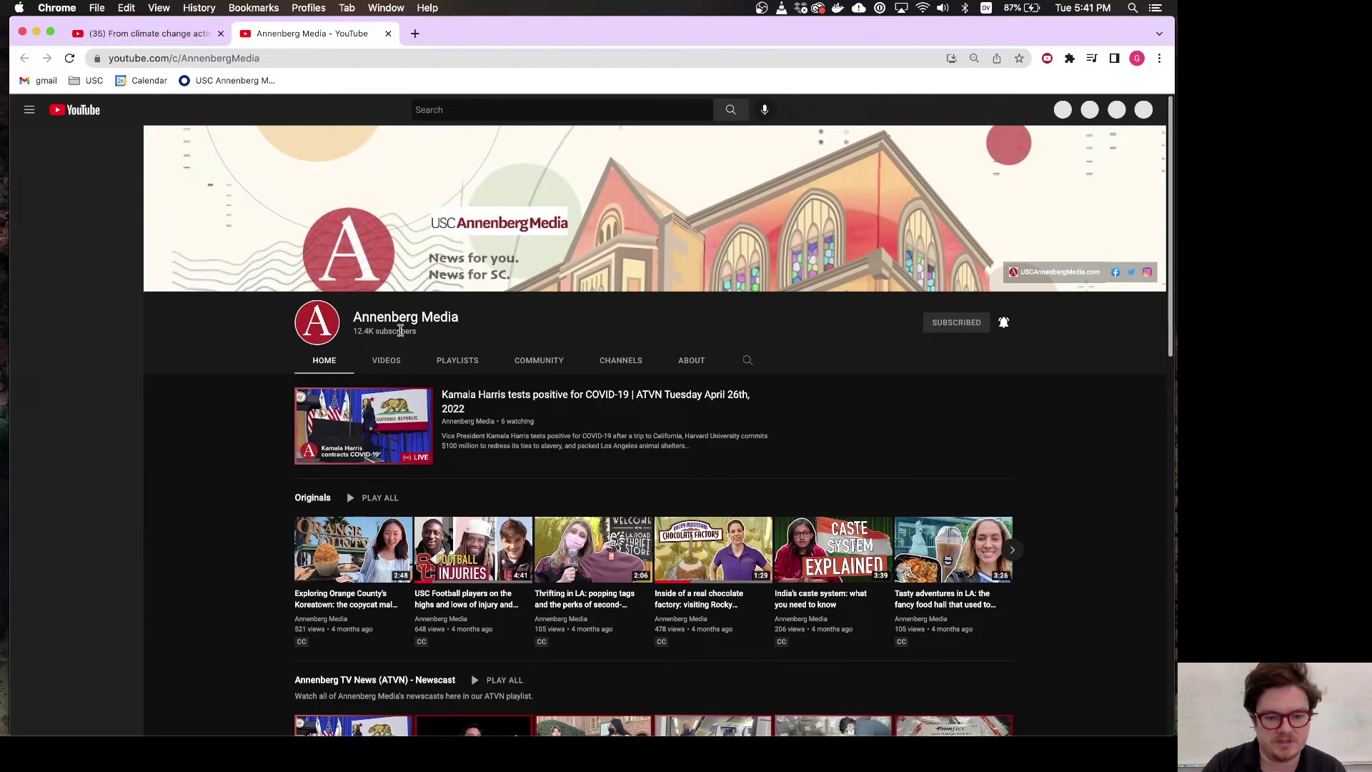
pyautogui.click(387, 360)
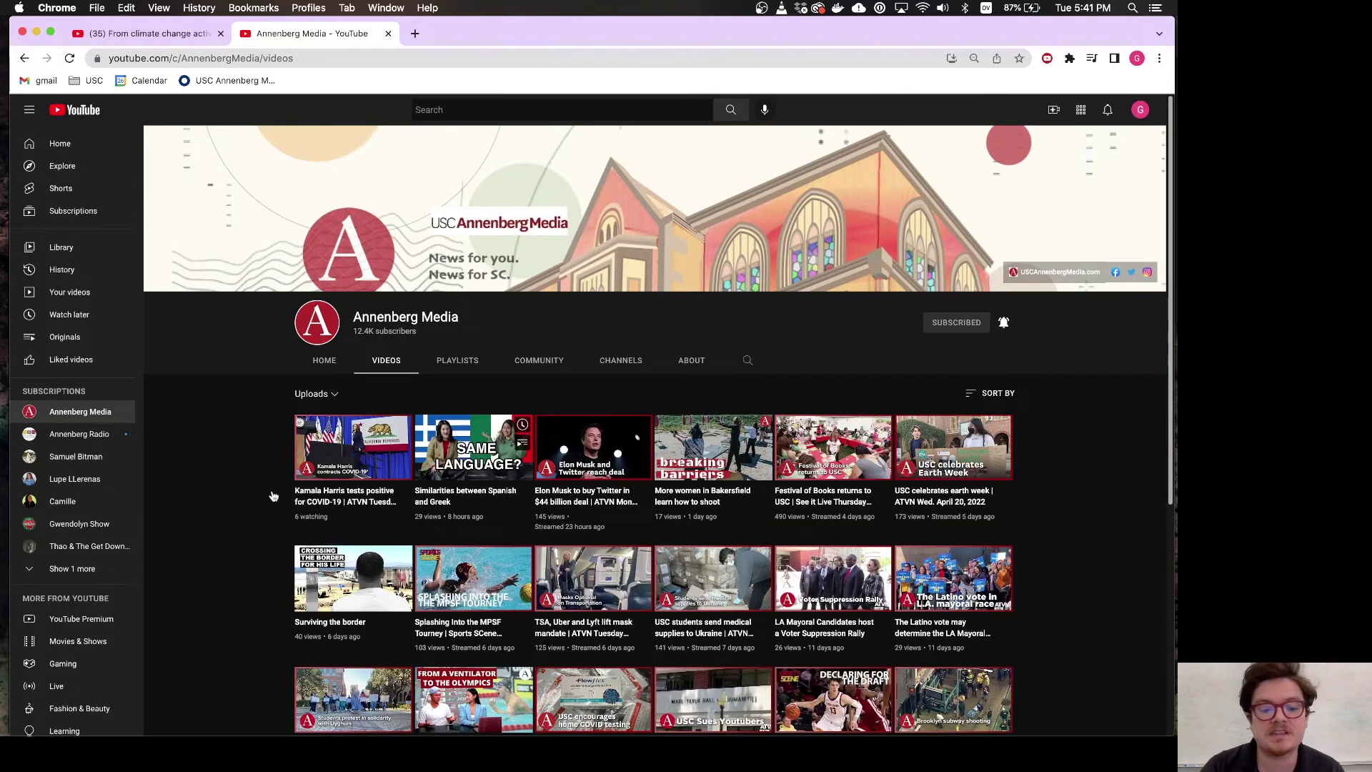
pyautogui.scroll(-2, 271, 495)
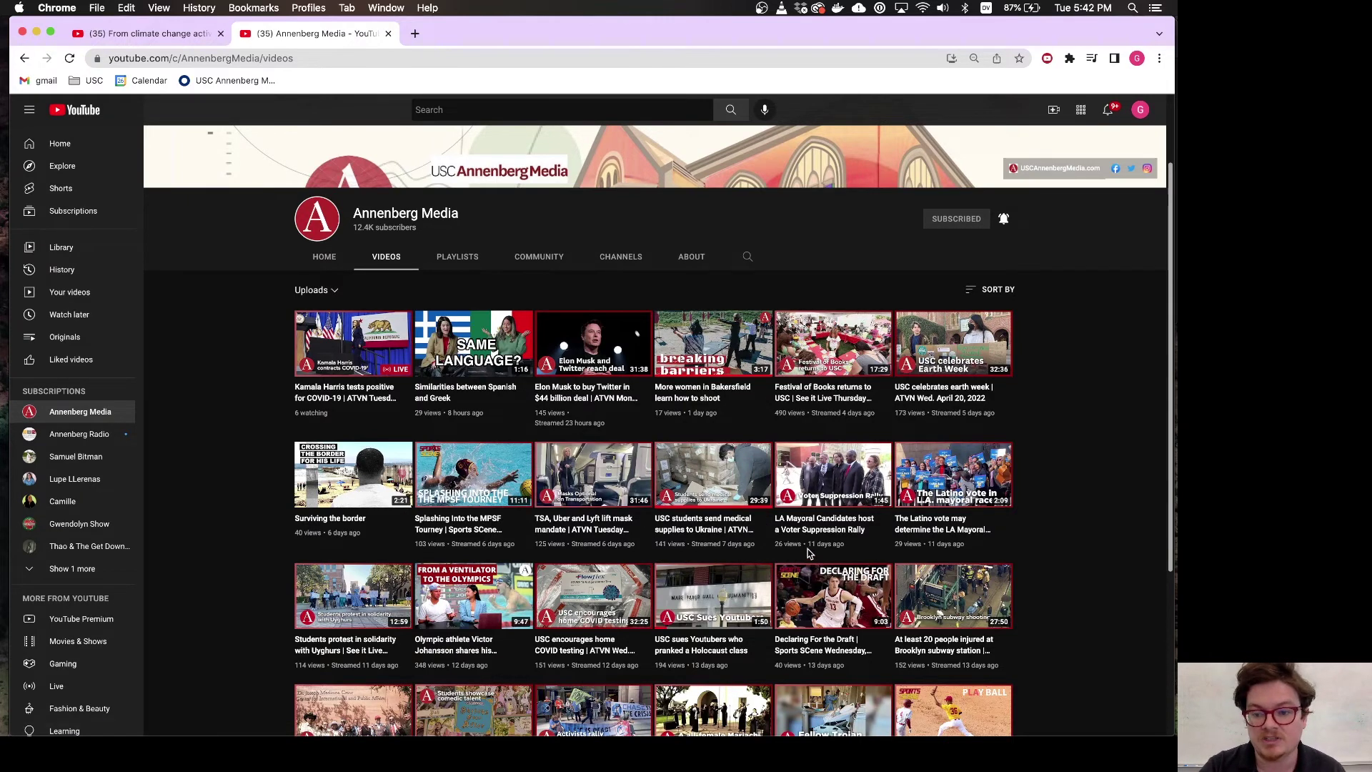
# Watch 'USC celebrates earth week' to about 8:15, toggle its easy resume, and return to the videos page
pyautogui.click(957, 328)
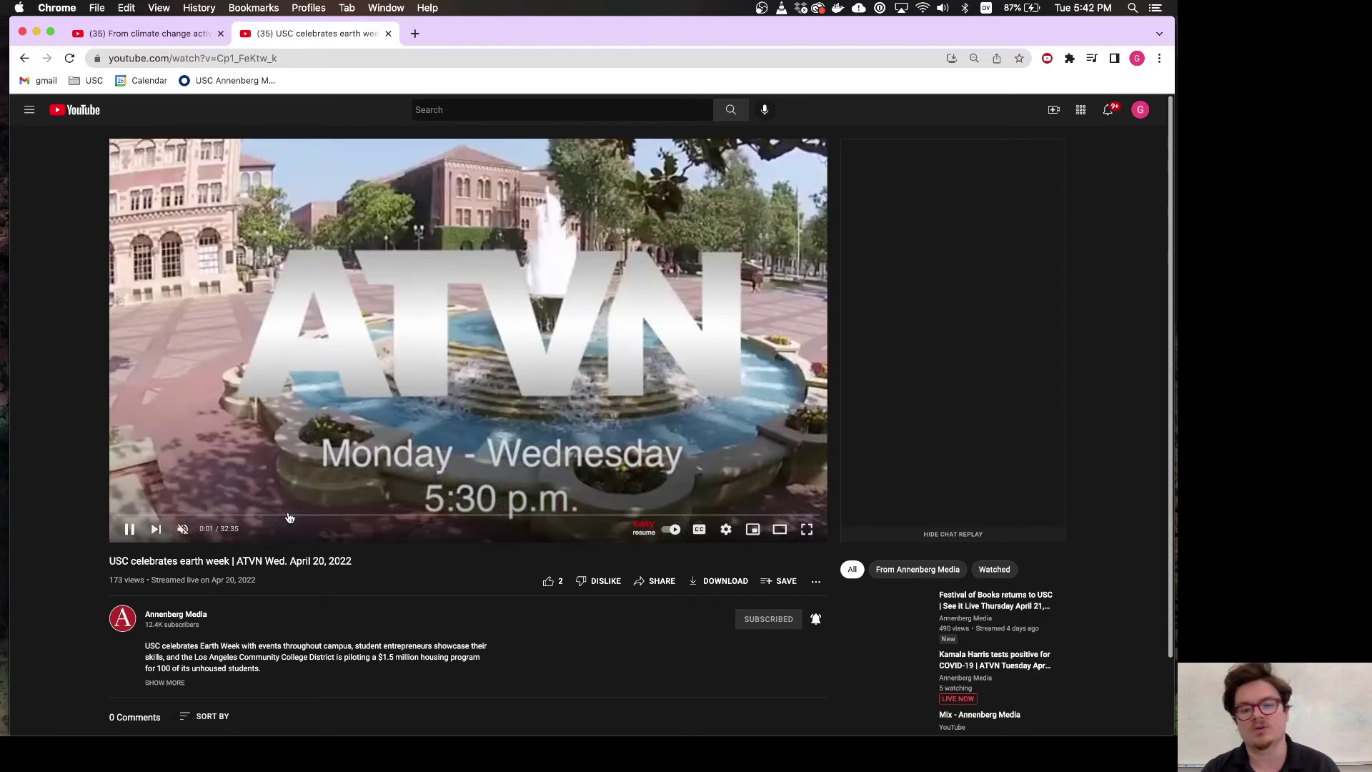
pyautogui.click(289, 515)
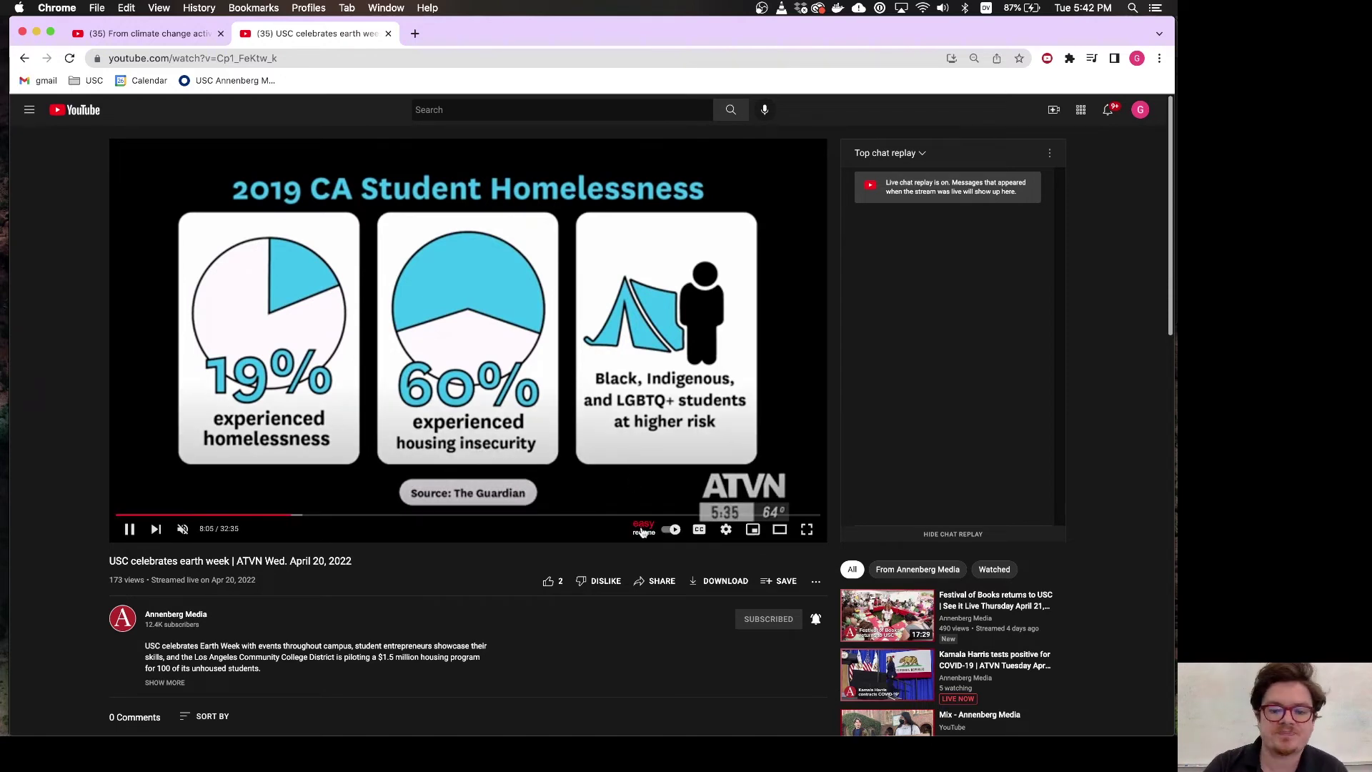
pyautogui.click(642, 529)
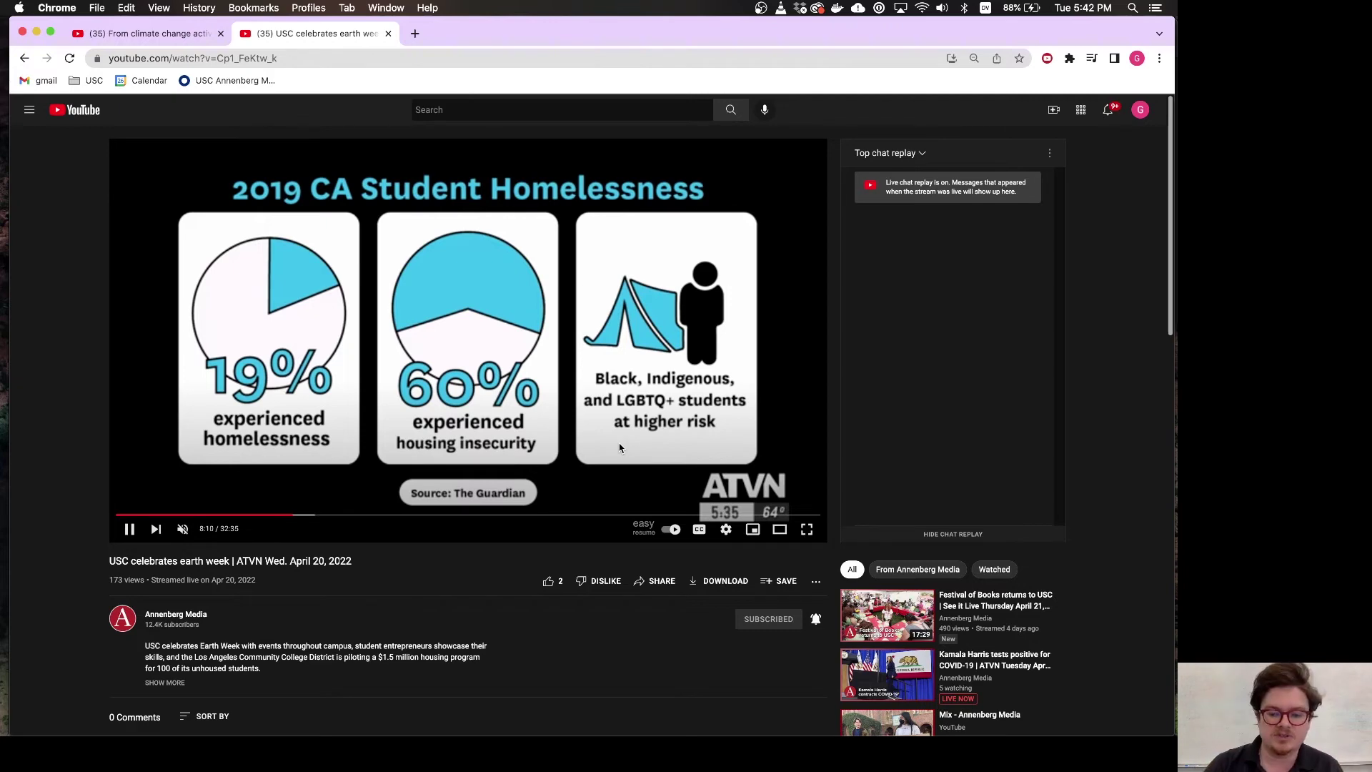
pyautogui.press('super+bracketleft')
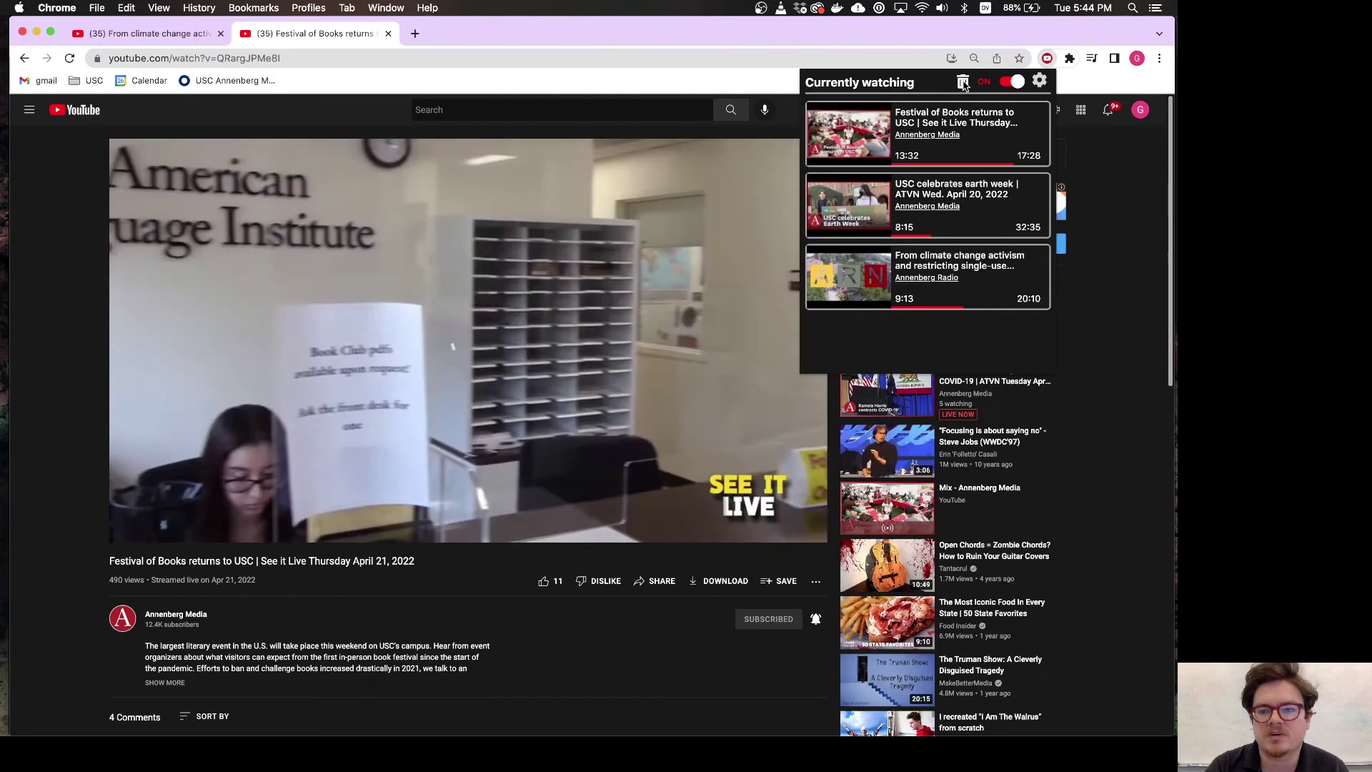
# Delete 'USC celebrates earth week' from the Easy Resume list and confirm settings still show 300 days
pyautogui.click(963, 82)
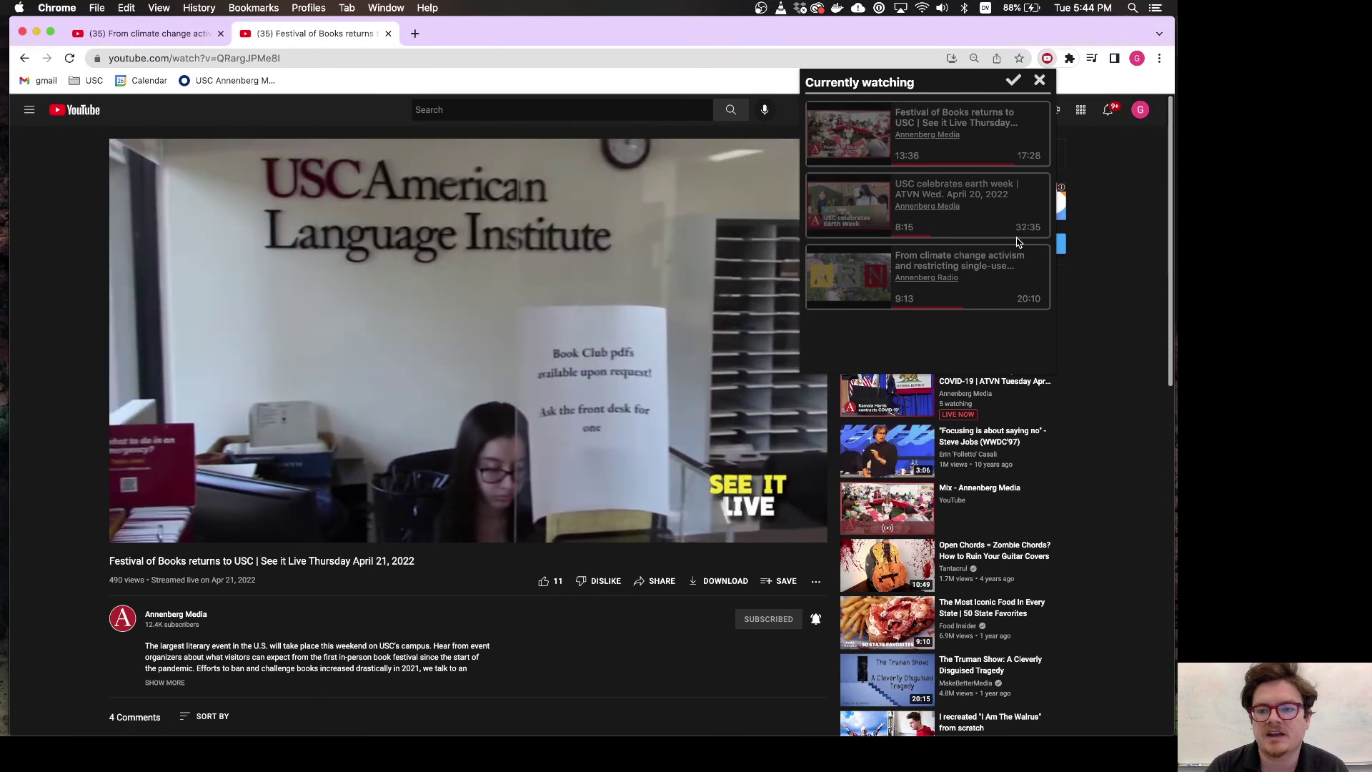
pyautogui.click(1018, 241)
pyautogui.click(1013, 81)
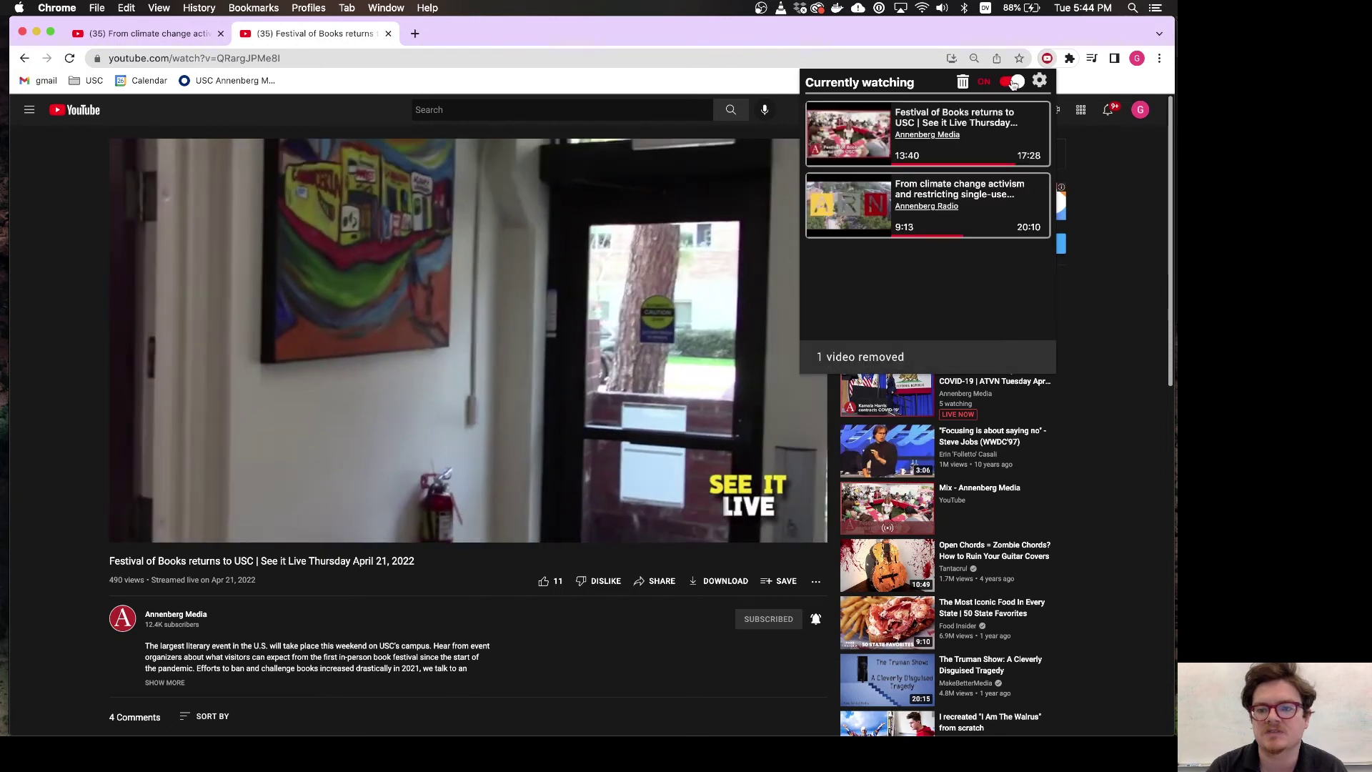
pyautogui.click(1039, 80)
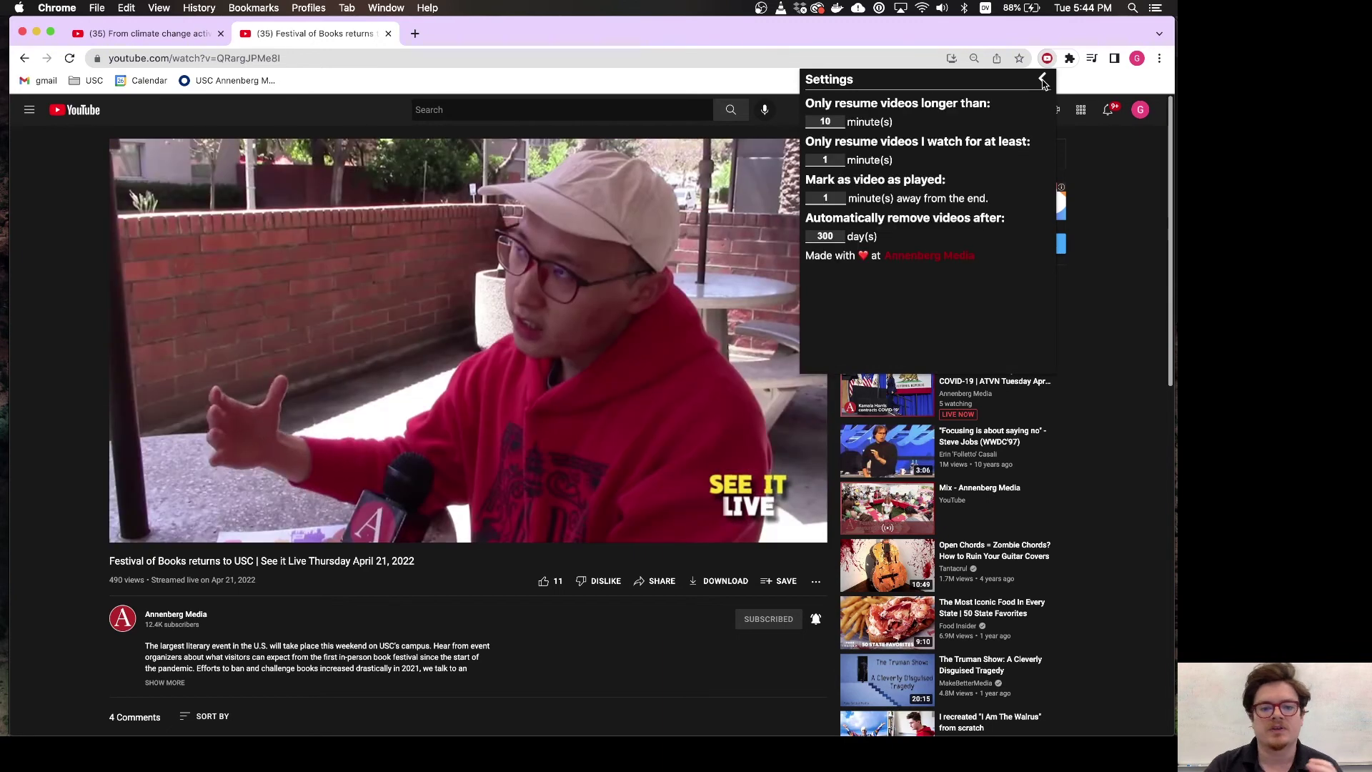